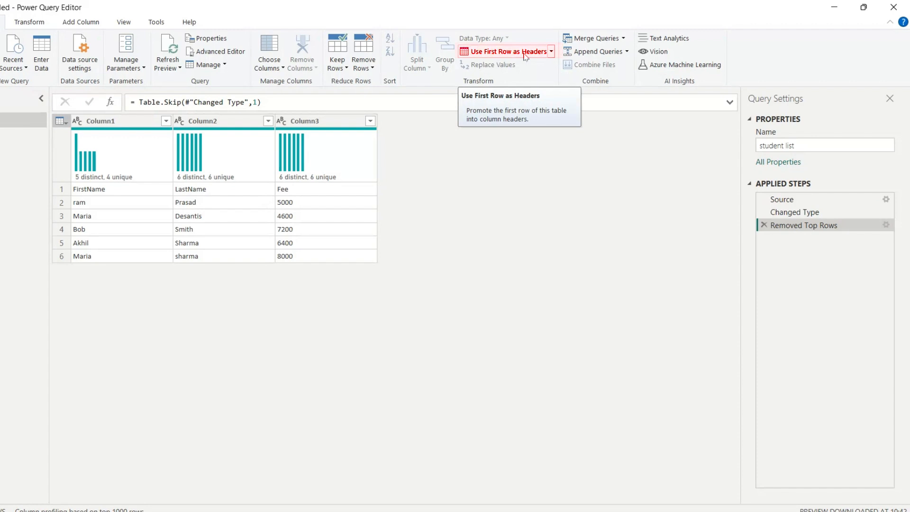
# Promote the first row of the student list to column headers and compare the result with the Removed Top Rows step.
pyautogui.click(525, 53)
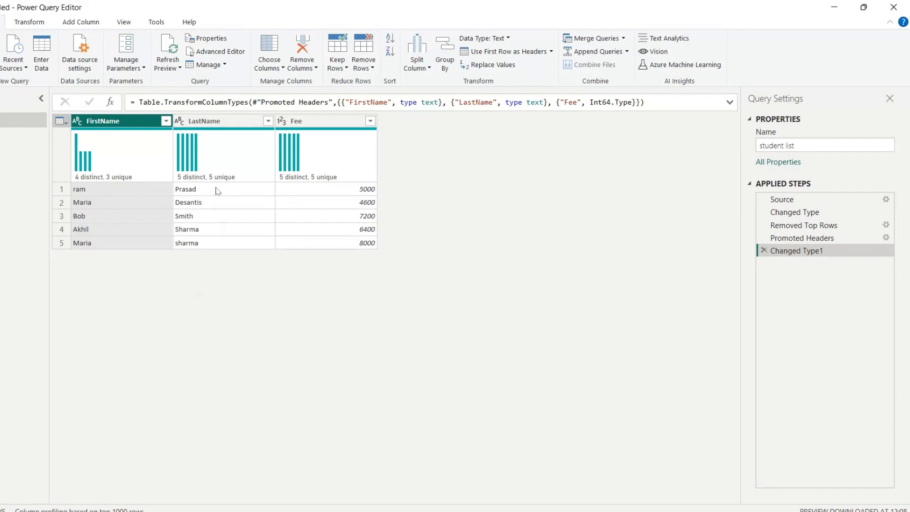
pyautogui.moveTo(327, 149)
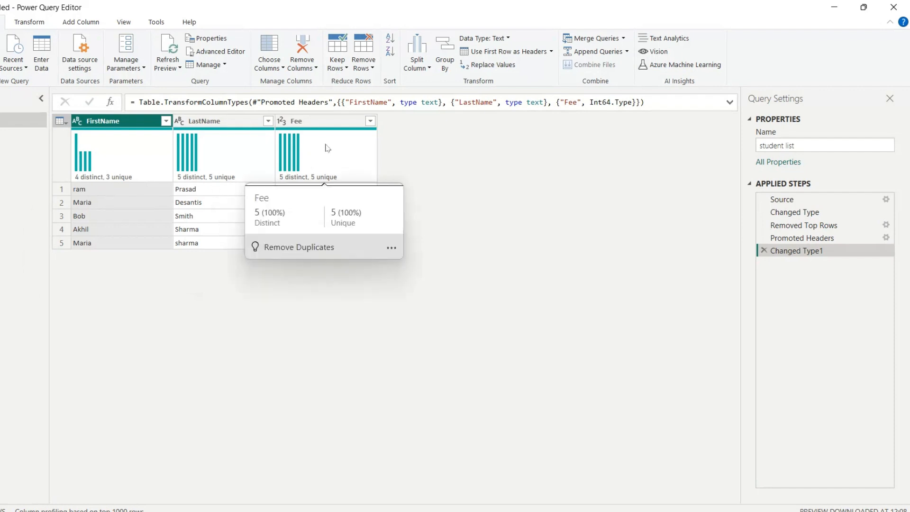
pyautogui.click(816, 230)
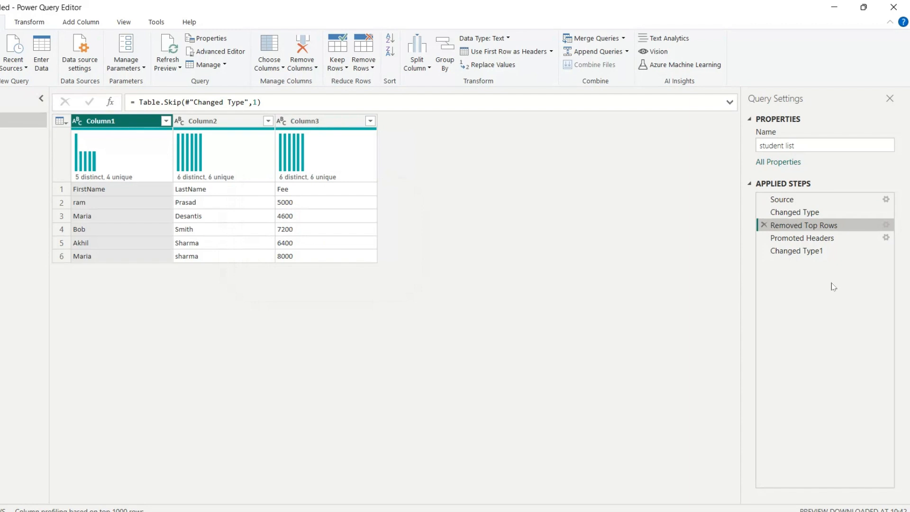
pyautogui.click(813, 250)
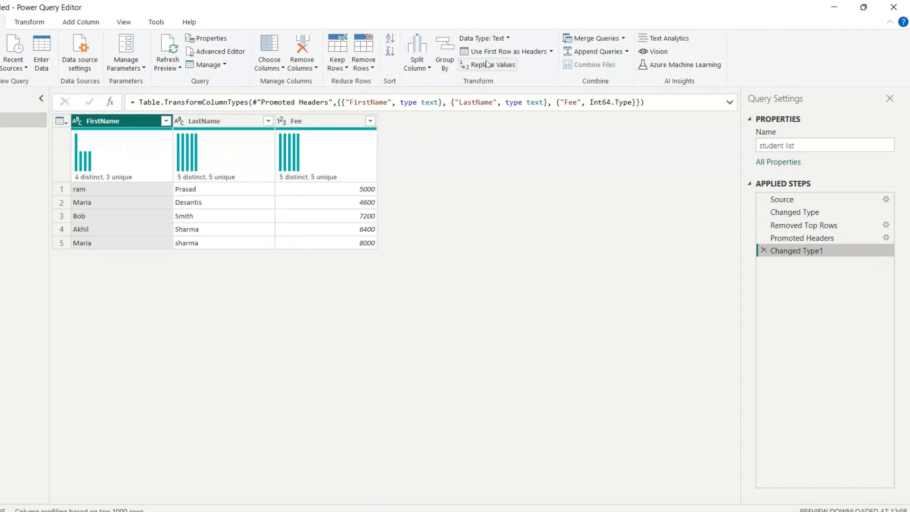
# Promote the student list's first data row to headers, and demote those headers back into the first row.
pyautogui.click(501, 52)
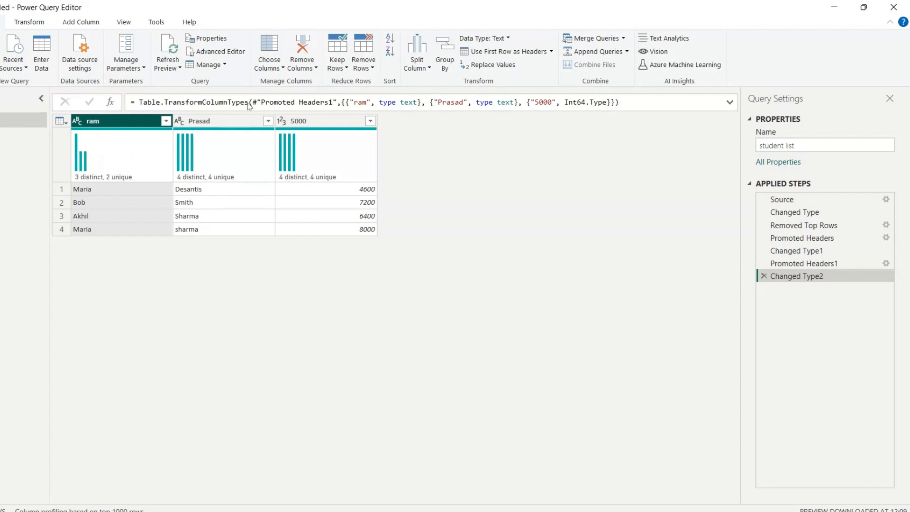
pyautogui.click(552, 52)
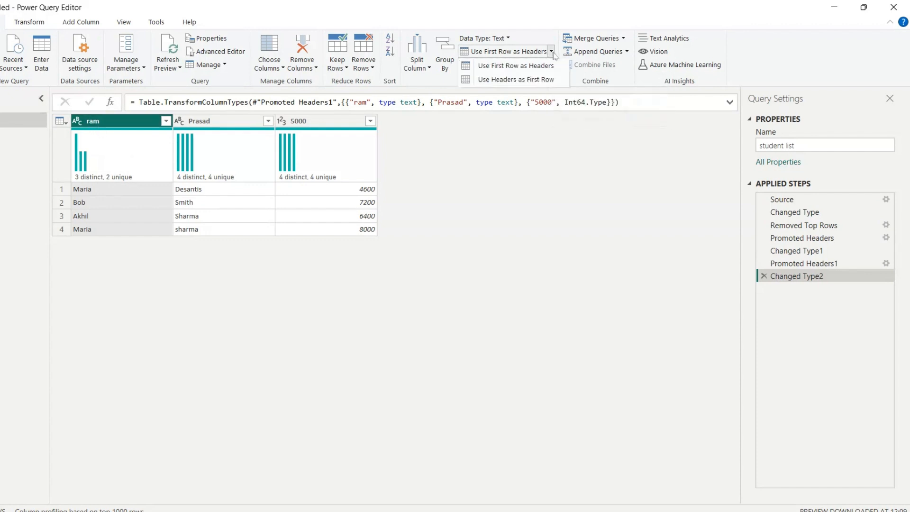
pyautogui.click(550, 80)
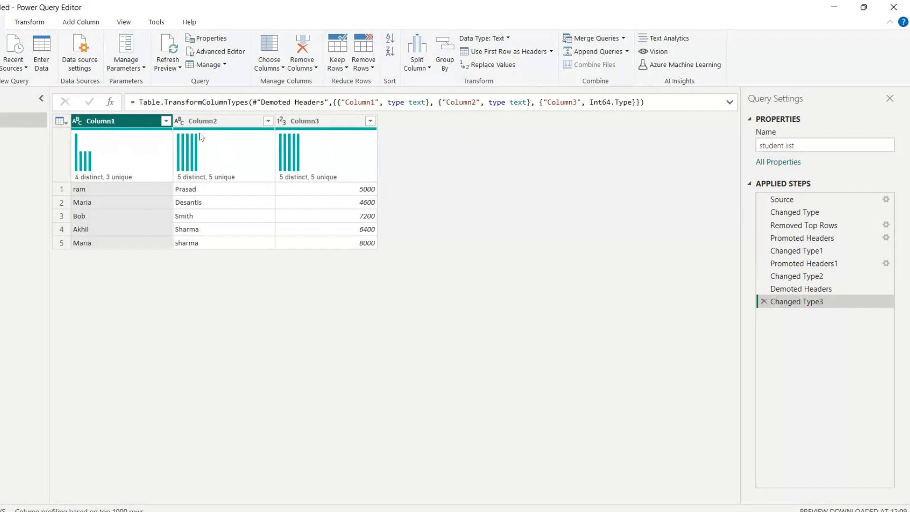
# Rename Column1 of the student list to FirstName.
pyautogui.moveTo(219, 167)
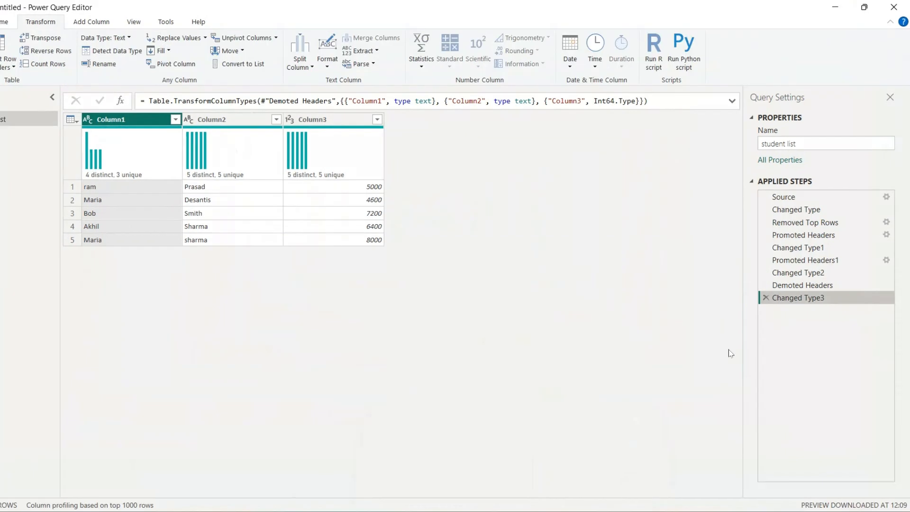
pyautogui.doubleClick(122, 121)
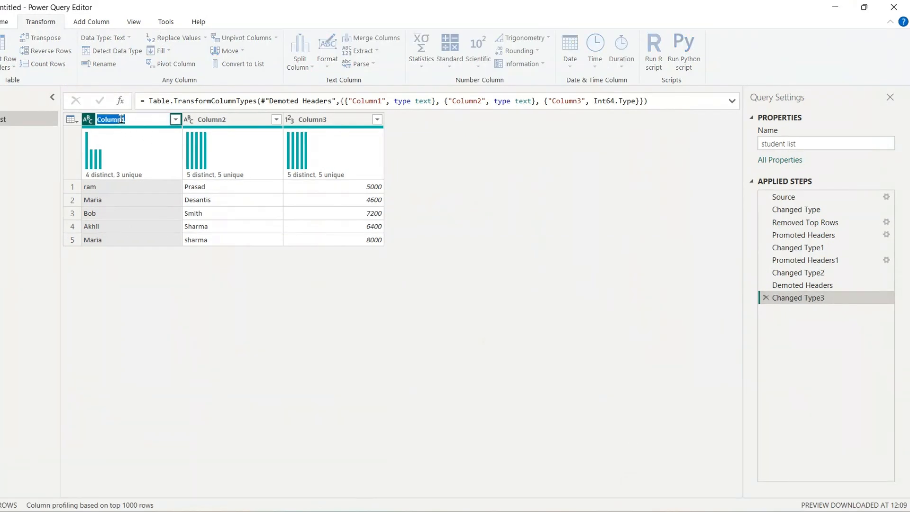
pyautogui.write('Fir')
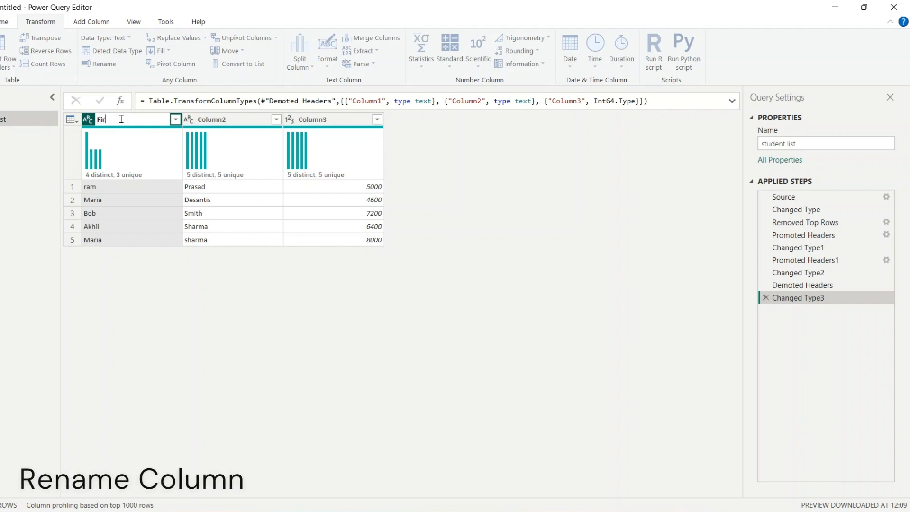
pyautogui.write('stName')
pyautogui.press('Return')
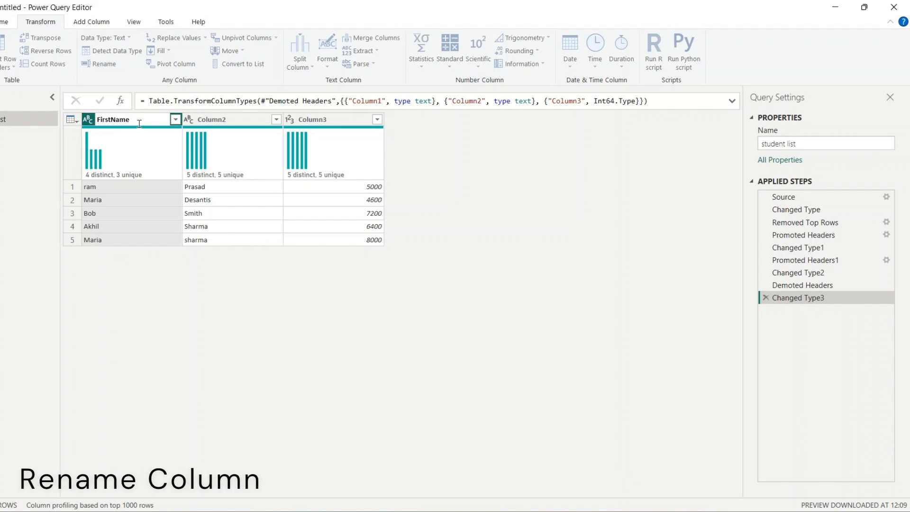
# Rename Column2 of the student list to LastName.
pyautogui.rightClick(211, 124)
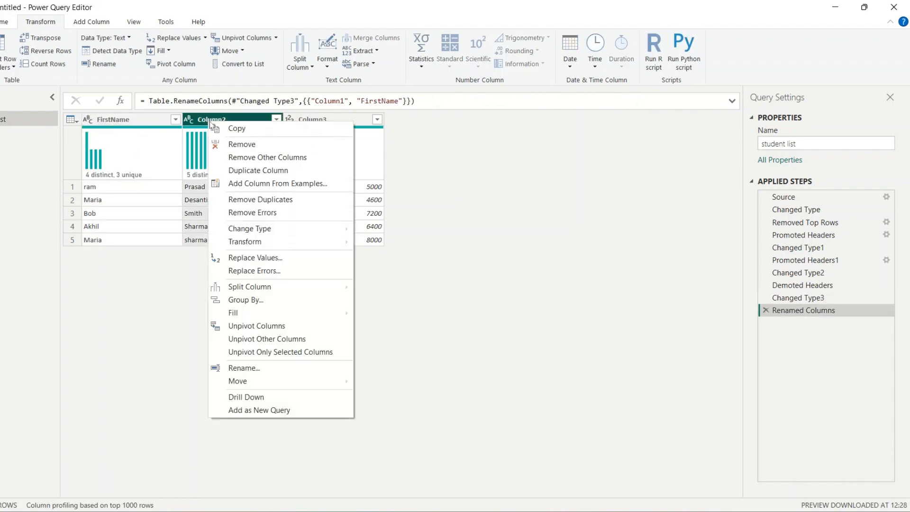
pyautogui.click(243, 368)
pyautogui.write('LastName')
pyautogui.press('Return')
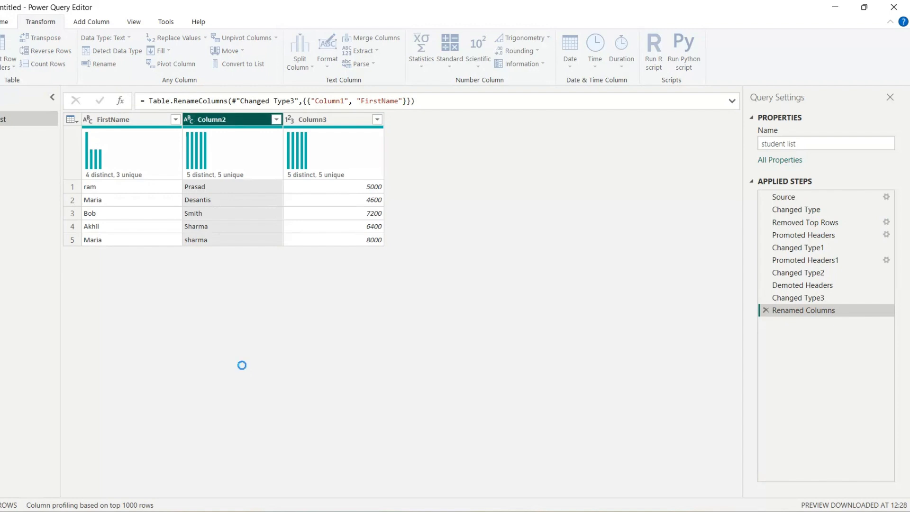
# Rename Column3 of the student list to Fee.
pyautogui.click(339, 123)
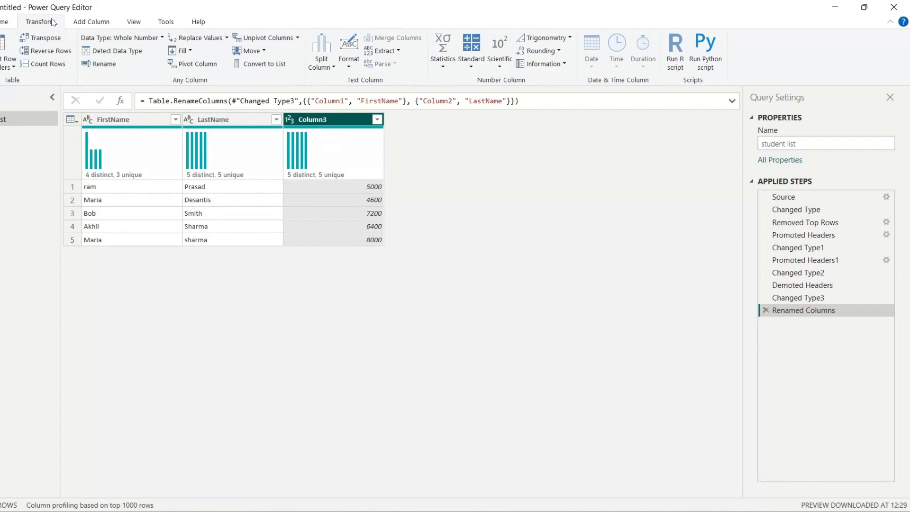
pyautogui.click(98, 64)
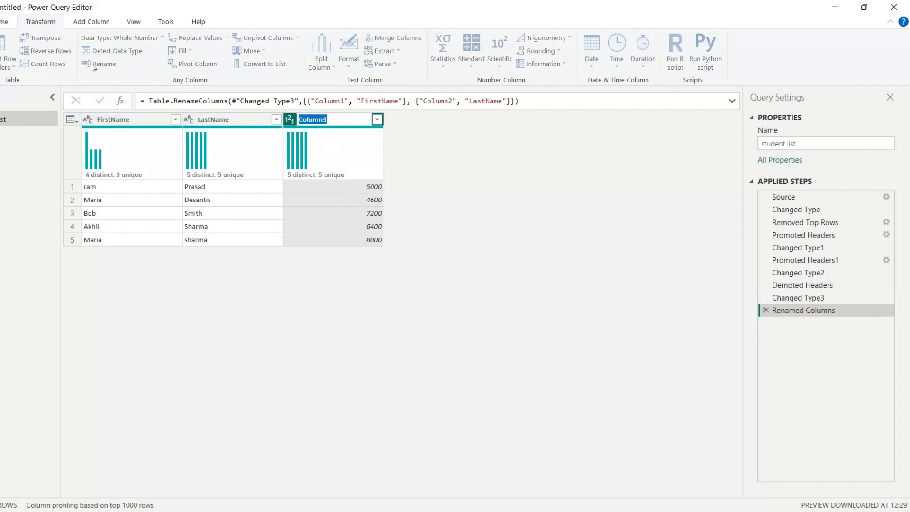
pyautogui.write('Fee')
pyautogui.press('Return')
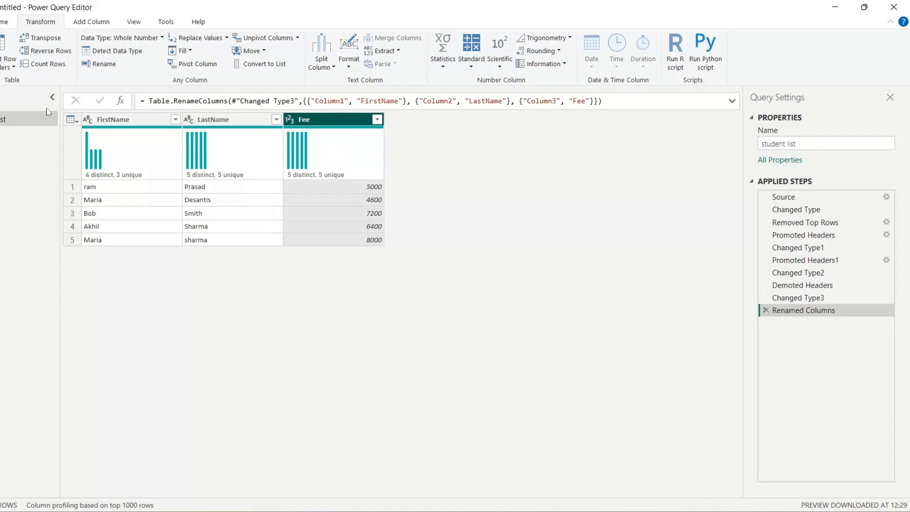
# Check the data type choices of the FirstName column and set the Fee column's type to Fixed decimal number.
pyautogui.click(90, 124)
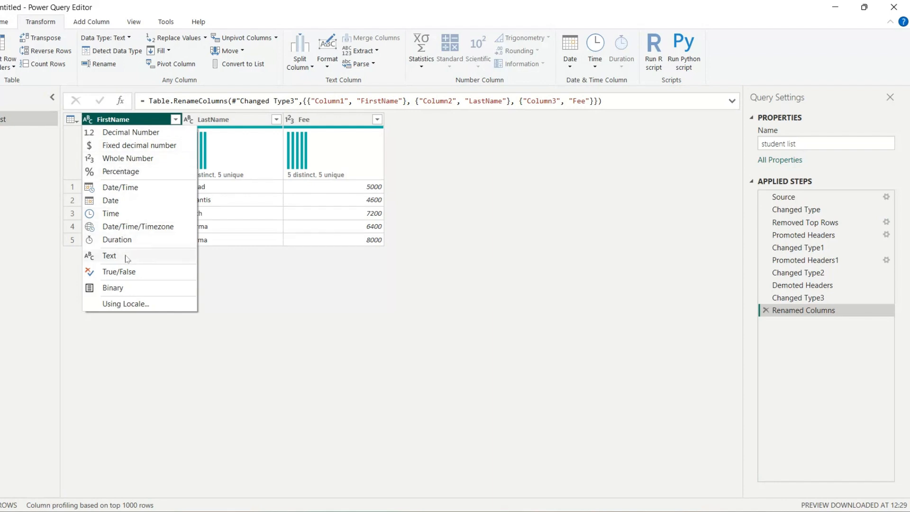
pyautogui.click(224, 279)
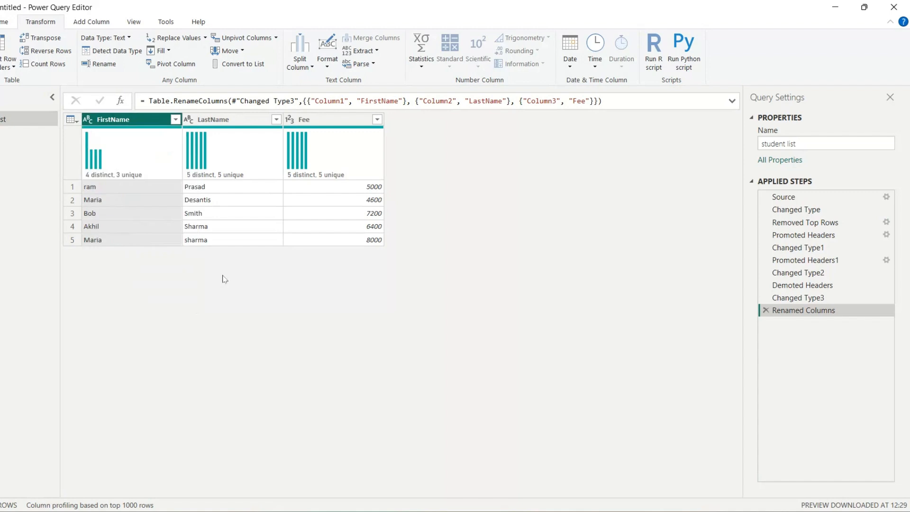
pyautogui.click(290, 120)
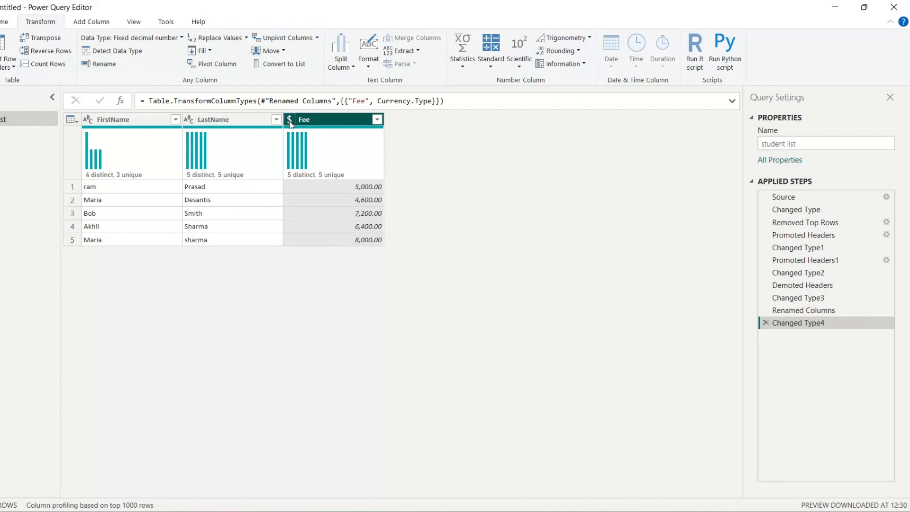
# Examine the alternative ways to change the Fee column's data type without choosing a different type.
pyautogui.rightClick(308, 121)
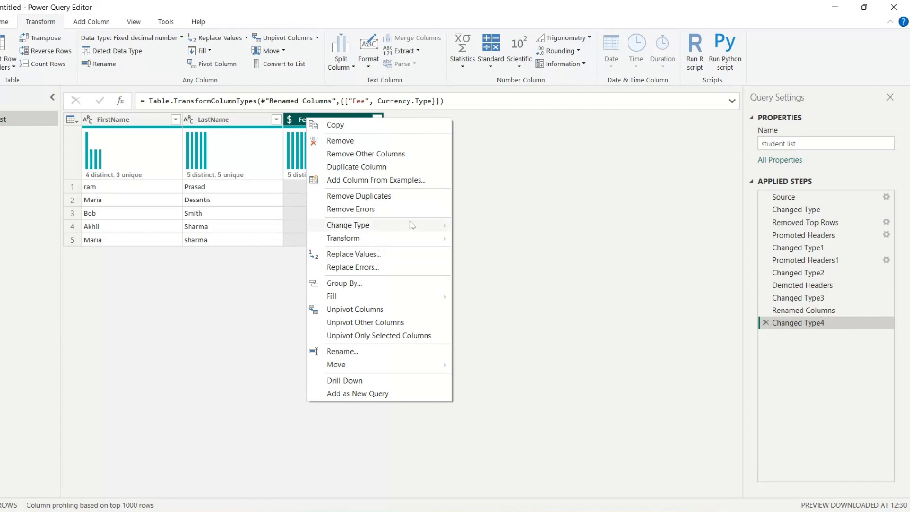
pyautogui.moveTo(413, 225)
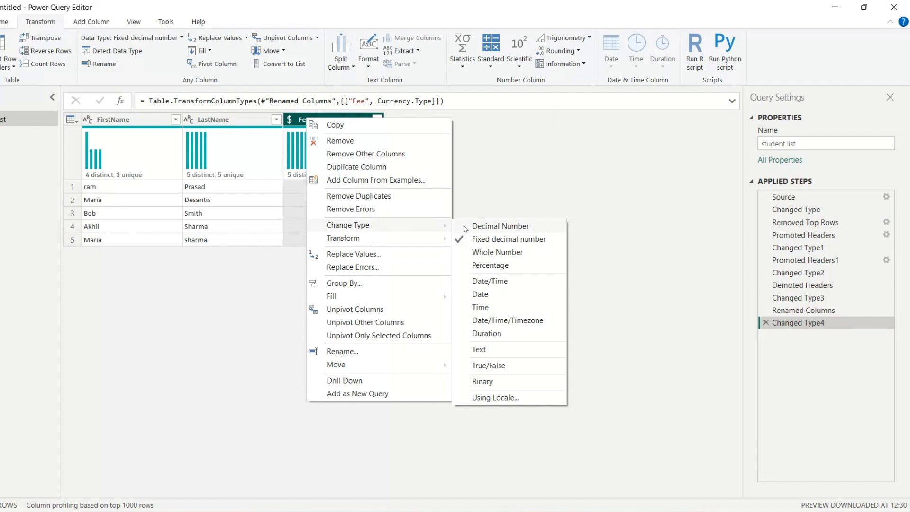
pyautogui.click(513, 177)
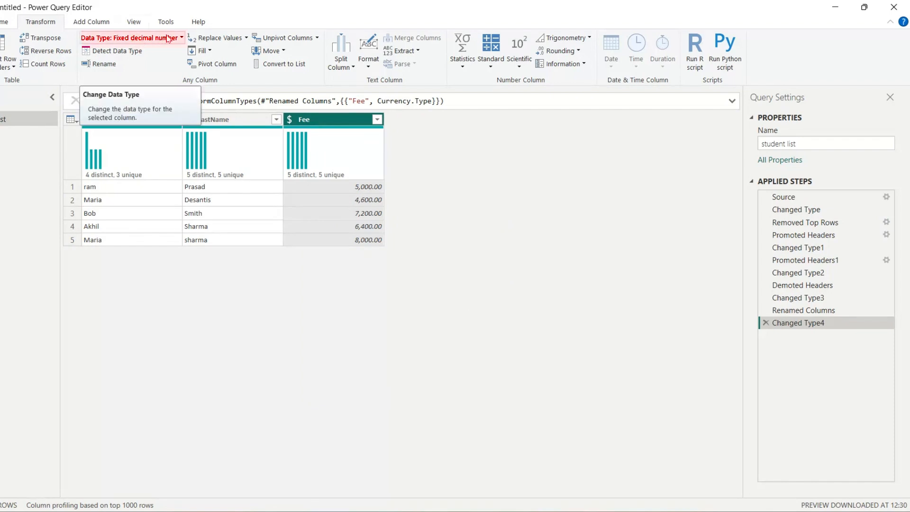
pyautogui.click(181, 38)
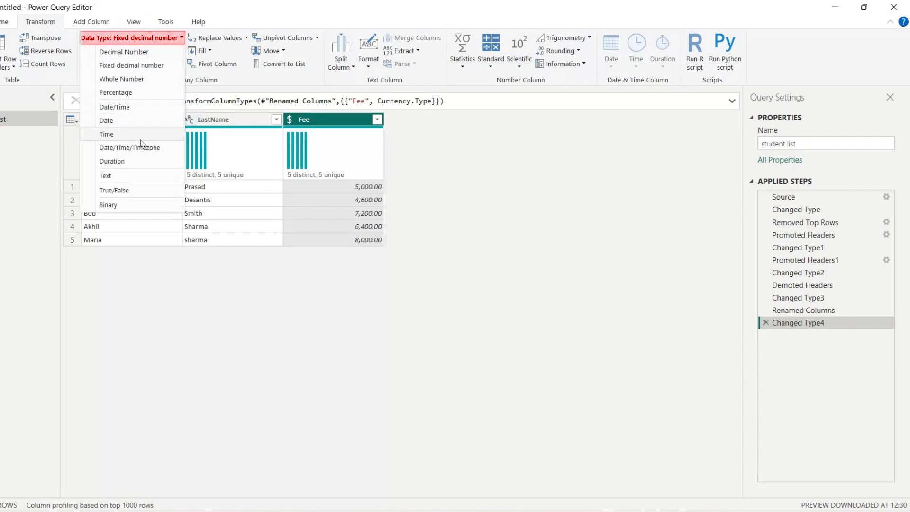
pyautogui.click(514, 250)
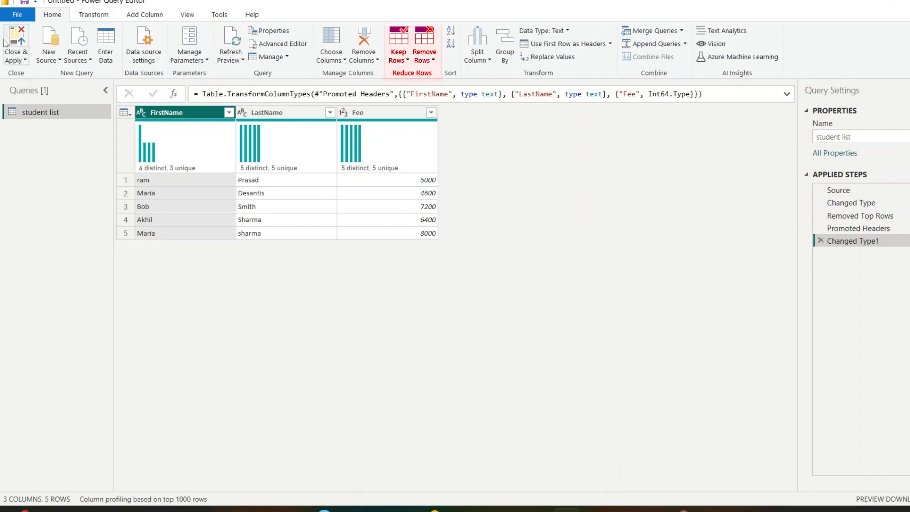
# Load the reduce sheet from a new data source and rename the resulting query to EmployeeDetails.
pyautogui.click(49, 49)
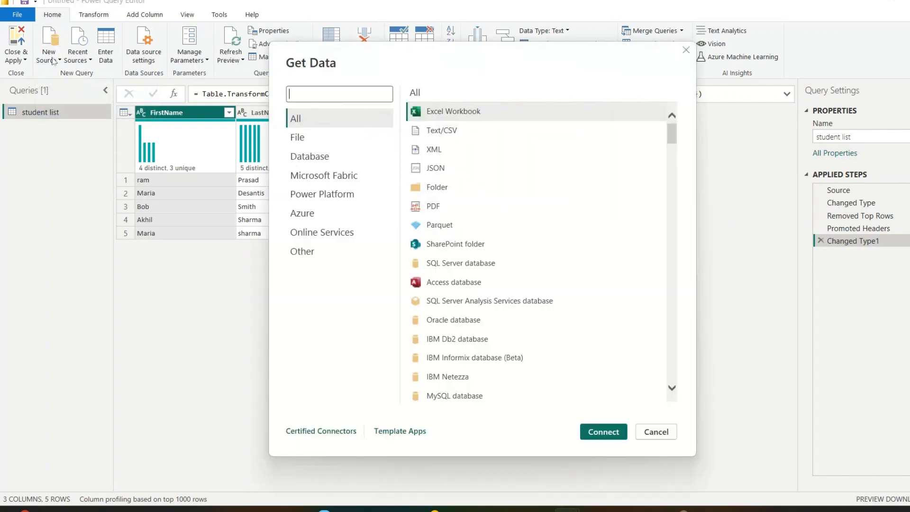
pyautogui.press('Escape')
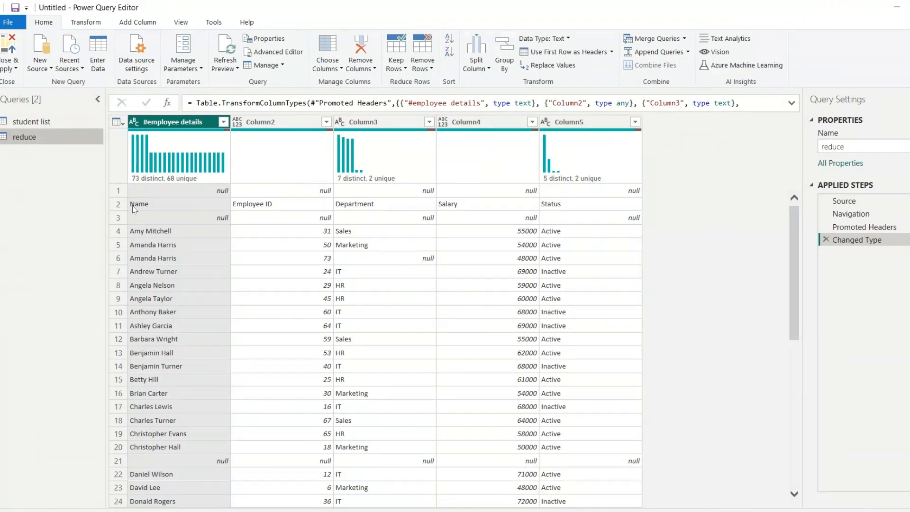
pyautogui.doubleClick(54, 137)
pyautogui.write('EmployeeDetails')
pyautogui.press('Return')
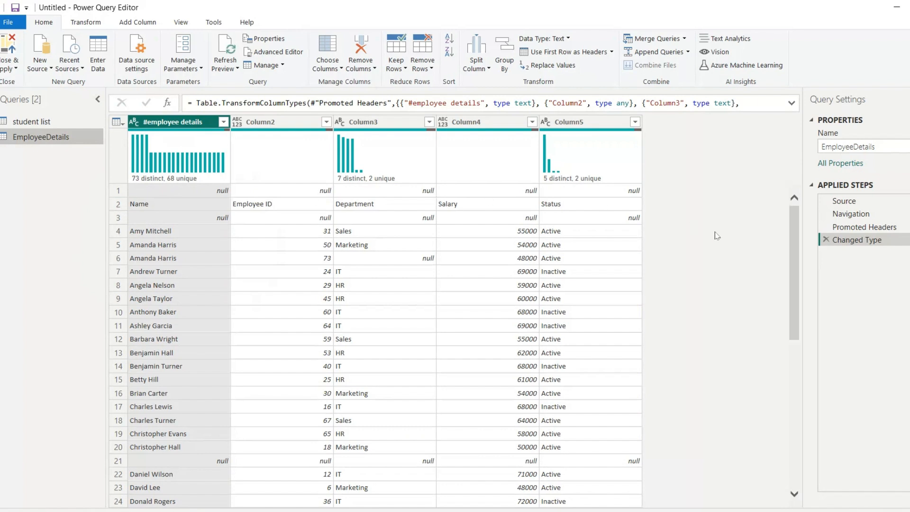
# Delete the Changed Type and Promoted Headers steps from EmployeeDetails and remove the top 2 rows.
pyautogui.click(827, 240)
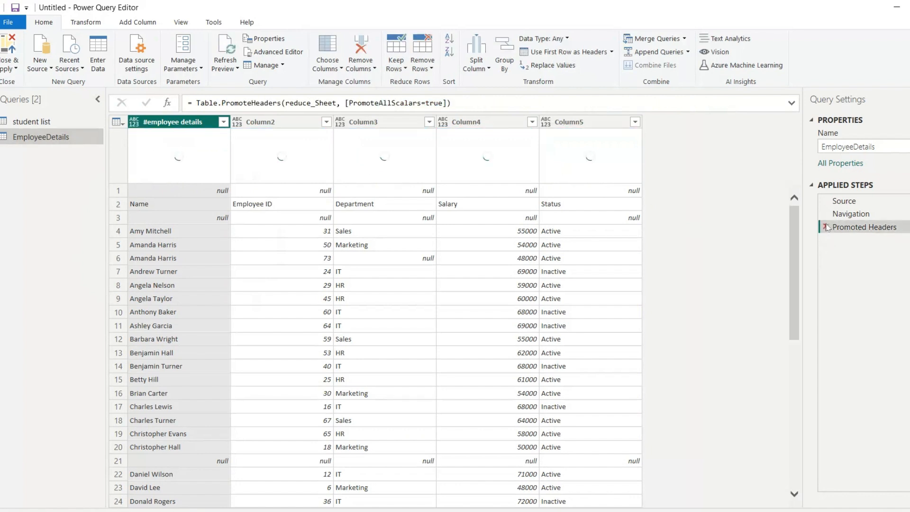
pyautogui.click(827, 228)
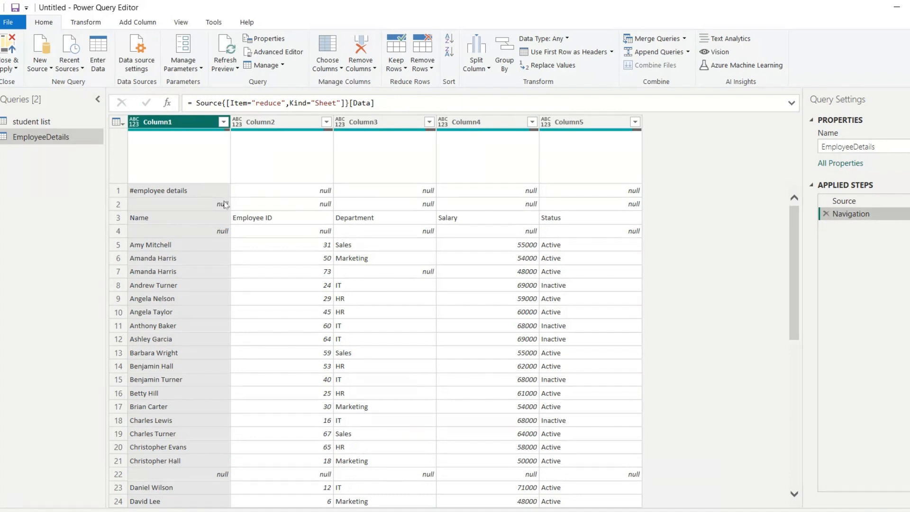
pyautogui.click(433, 70)
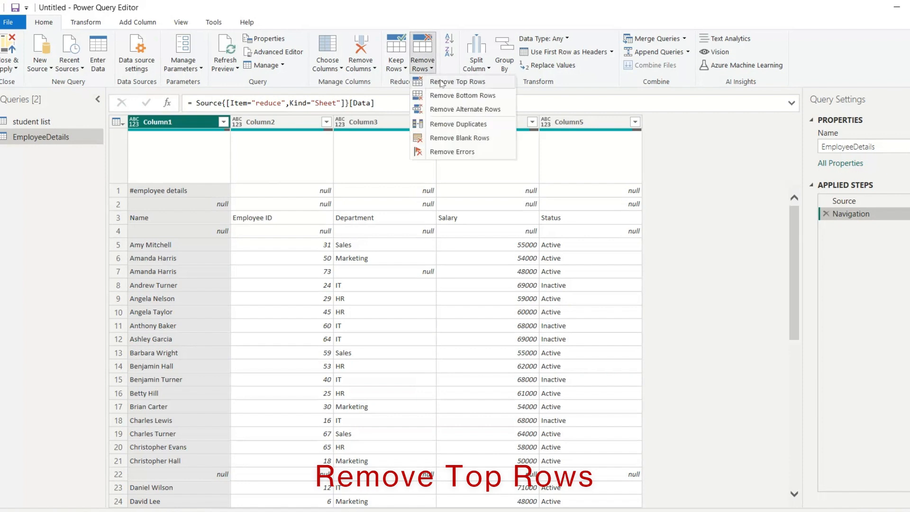
pyautogui.click(444, 84)
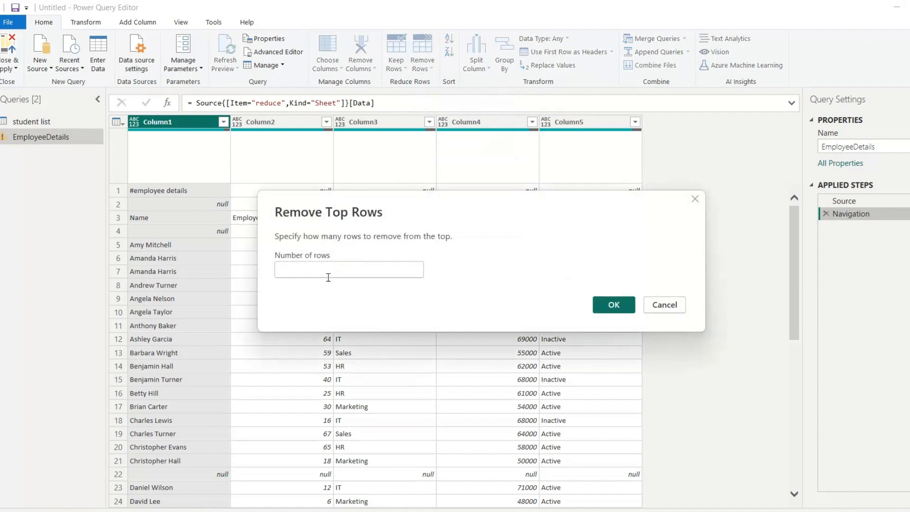
pyautogui.write('2')
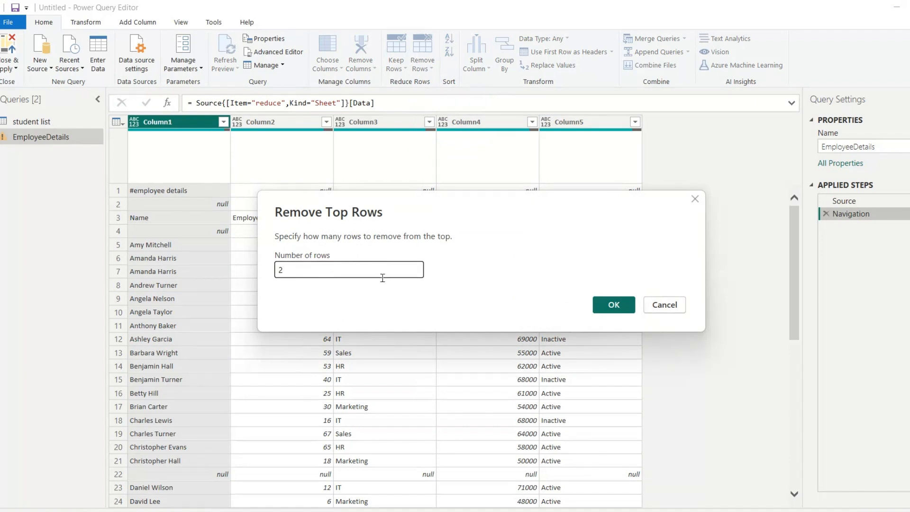
pyautogui.click(605, 303)
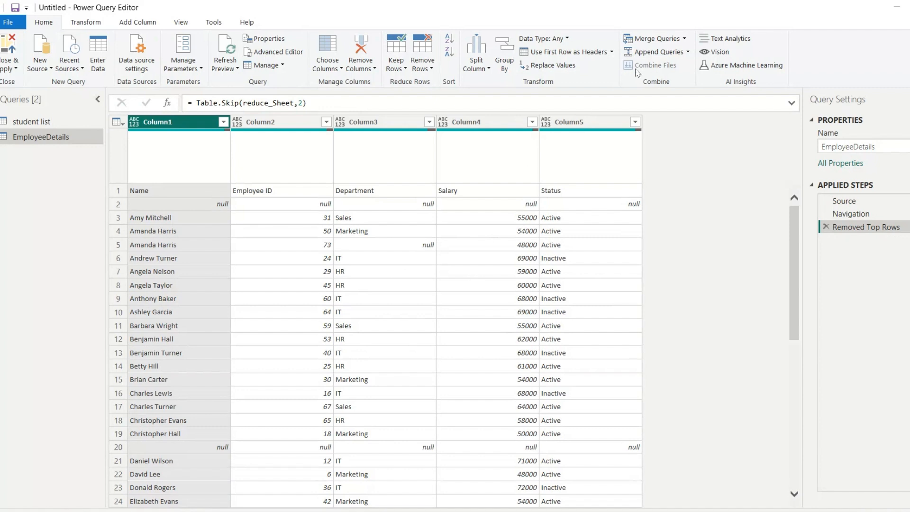
# Promote the first row of EmployeeDetails to headers and remove the blank rows.
pyautogui.click(563, 52)
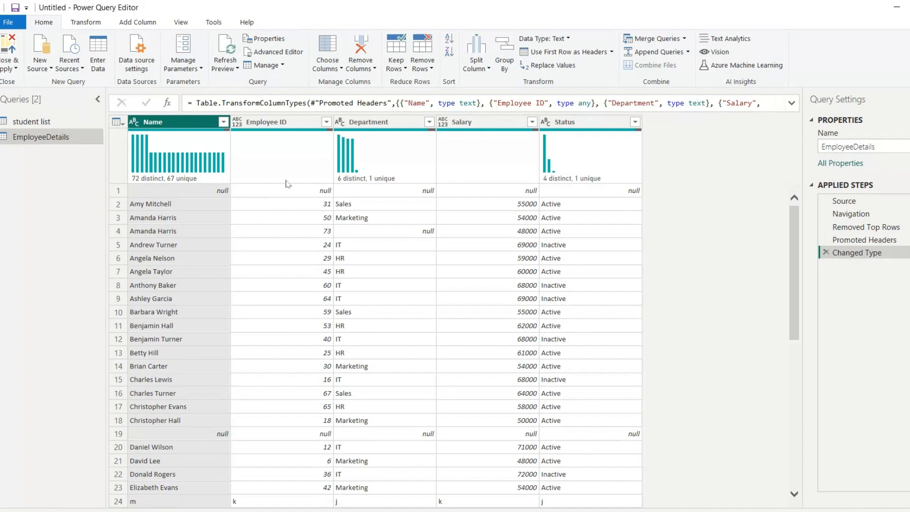
pyautogui.click(429, 69)
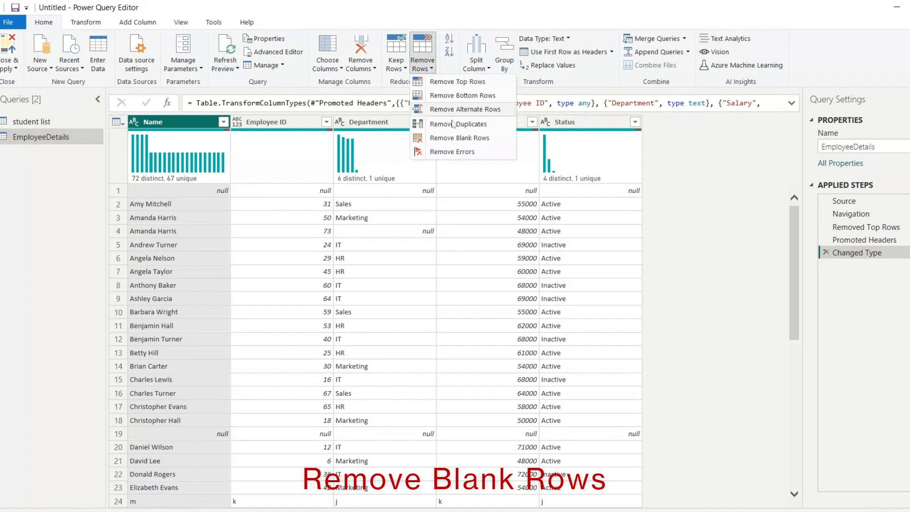
pyautogui.click(459, 138)
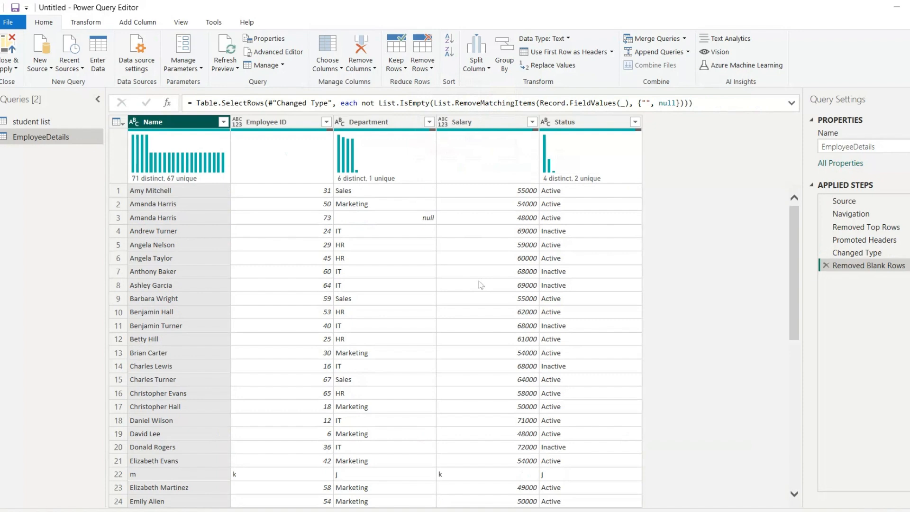
# Remove the bottom 1 row, the page footer, from EmployeeDetails and check the end of the table.
pyautogui.scroll(-15, 481, 285)
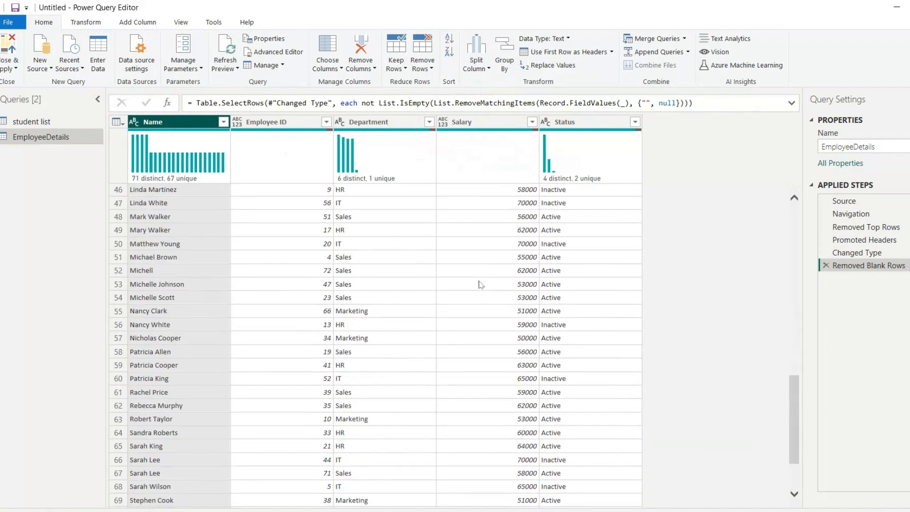
pyautogui.scroll(-2, 480, 284)
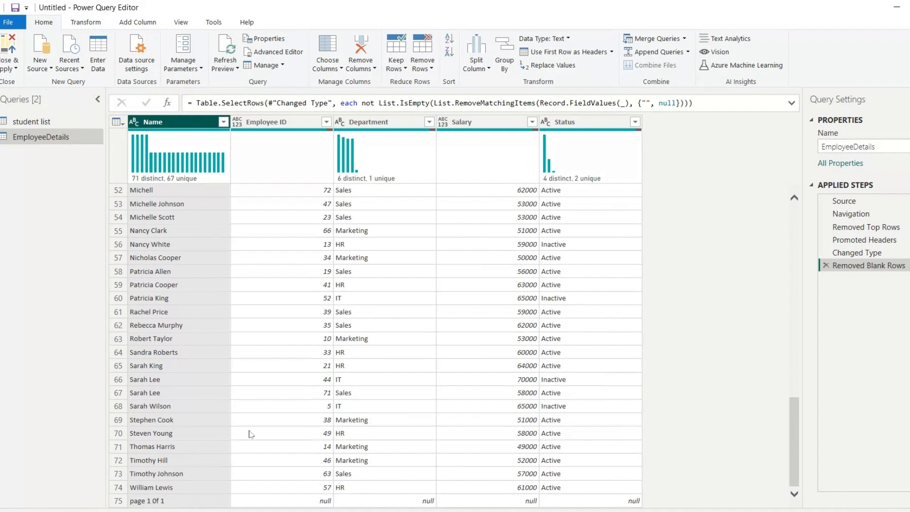
pyautogui.click(428, 69)
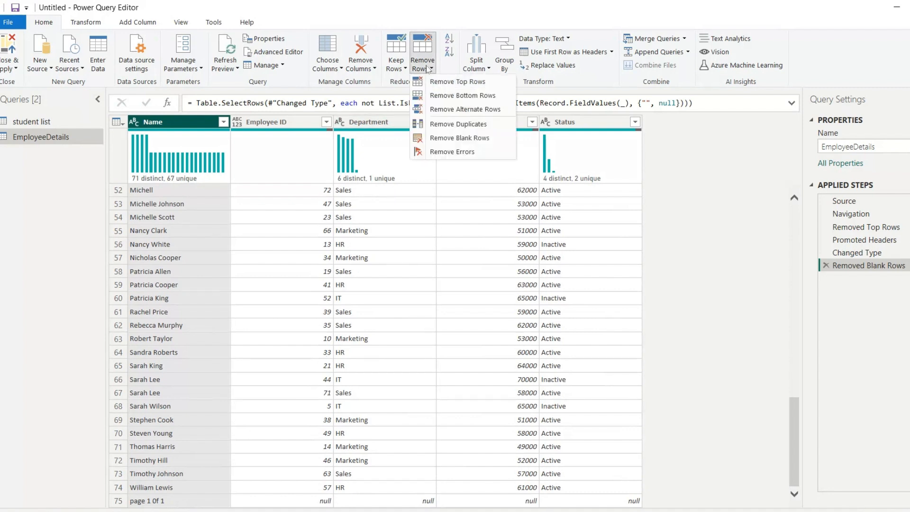
pyautogui.click(442, 96)
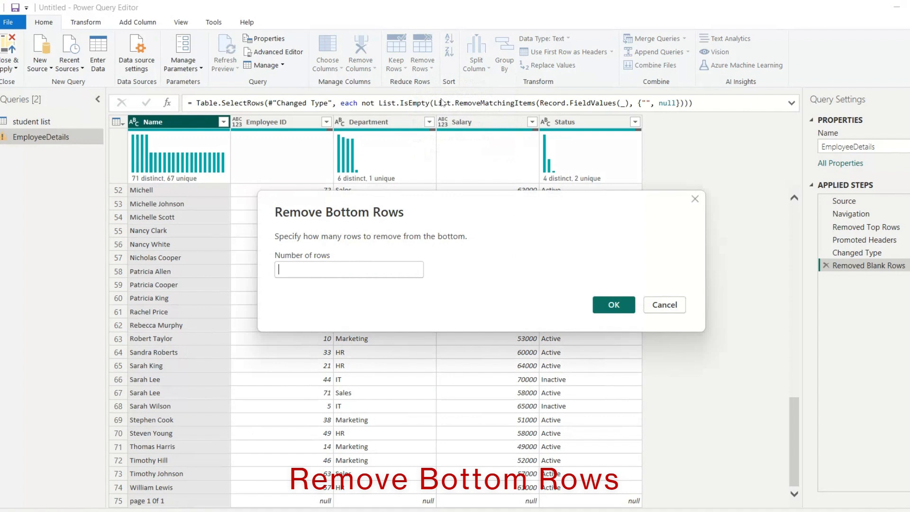
pyautogui.write('1')
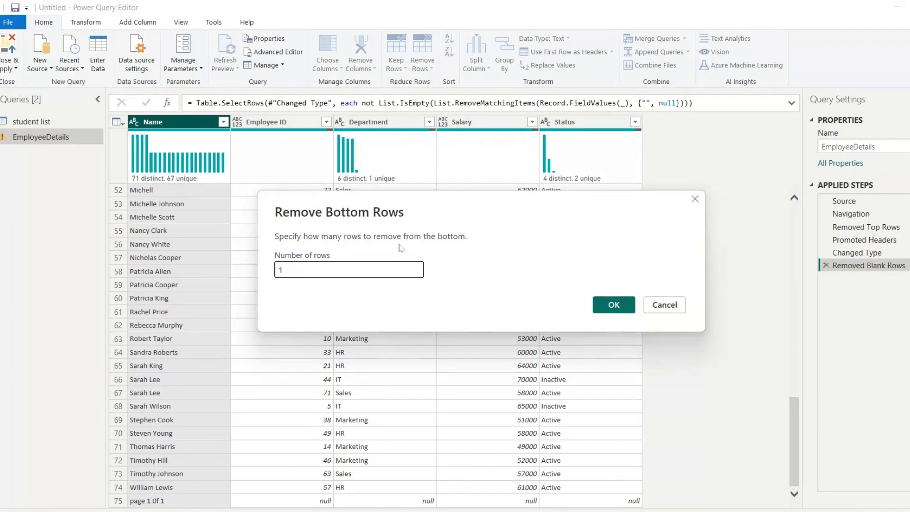
pyautogui.click(613, 306)
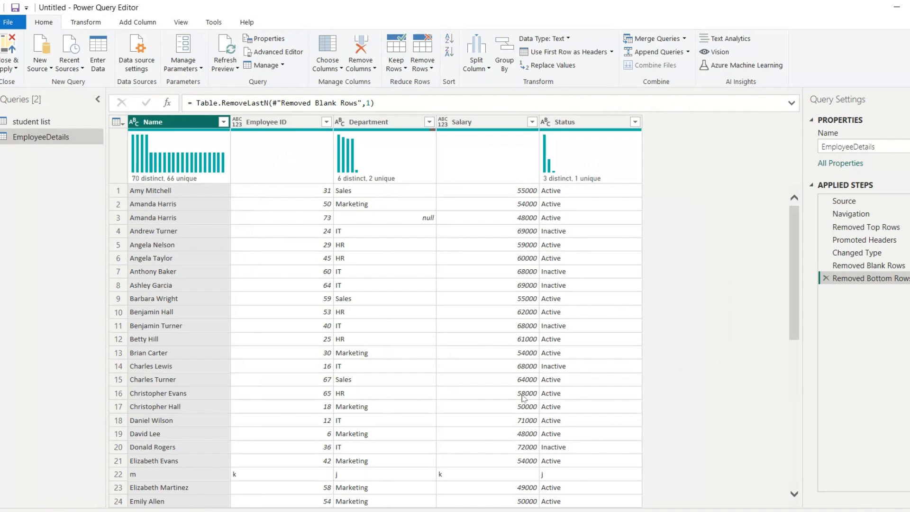
pyautogui.scroll(-17, 523, 397)
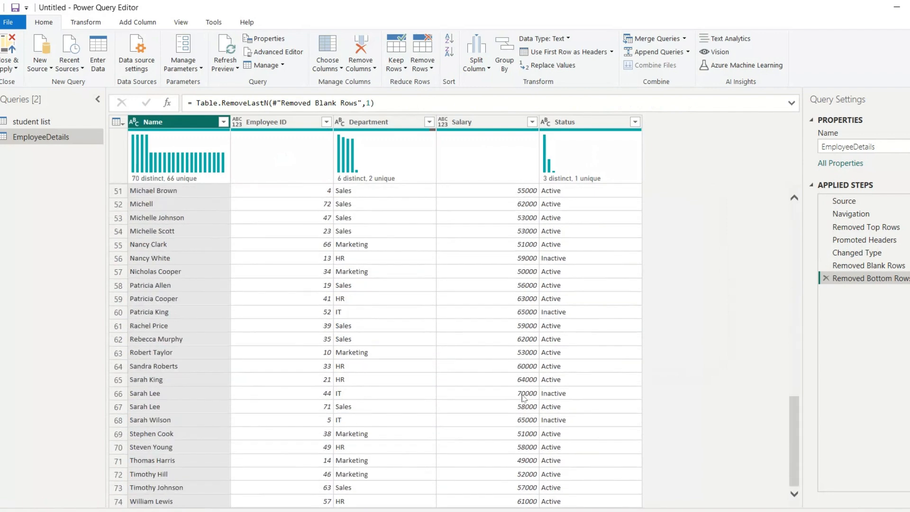
pyautogui.scroll(17, 524, 397)
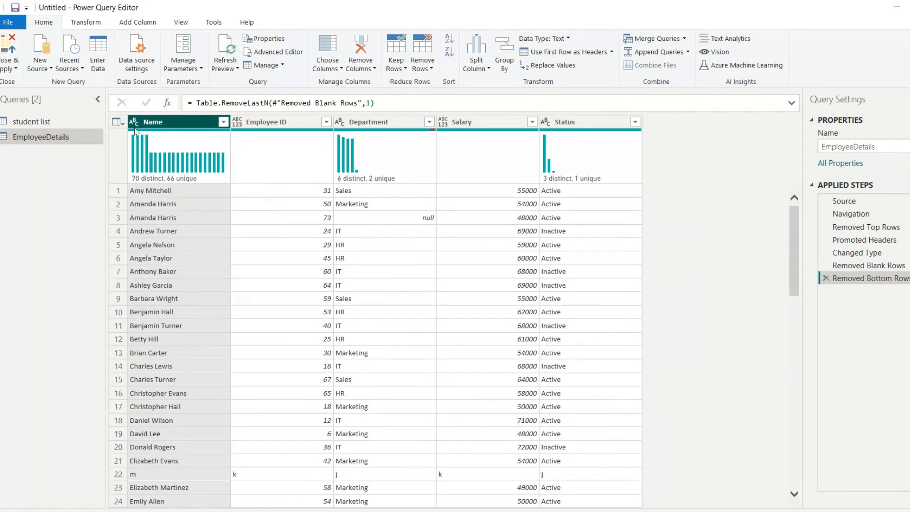
# Set the Employee ID column's data type to Whole Number and inspect its Error cell, deleting the extra step this adds.
pyautogui.click(237, 124)
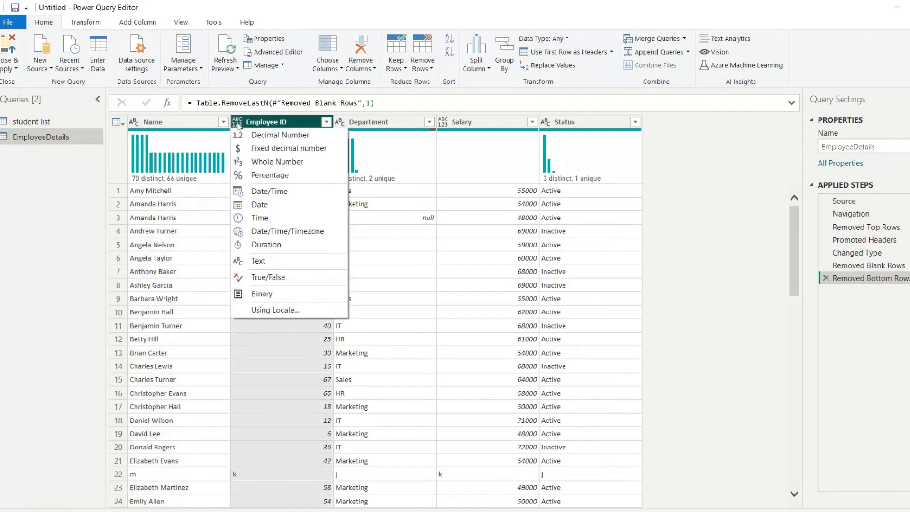
pyautogui.click(254, 163)
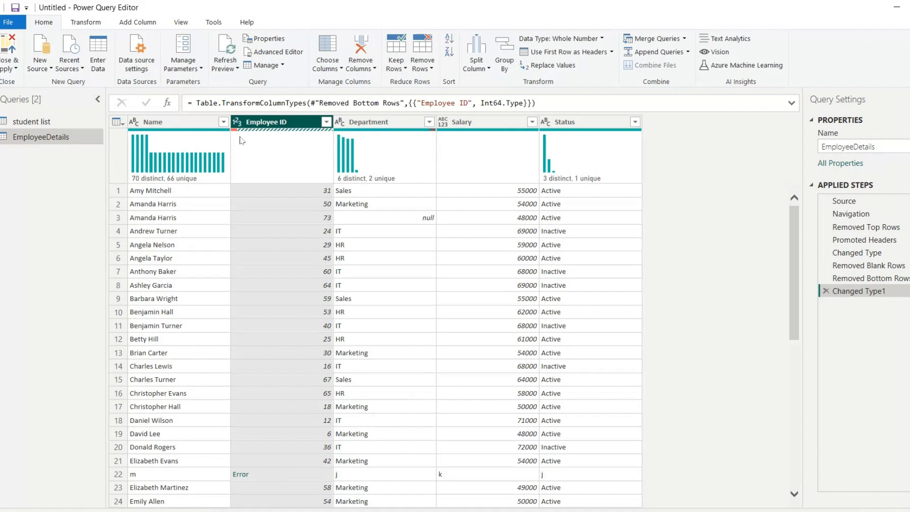
pyautogui.moveTo(237, 134)
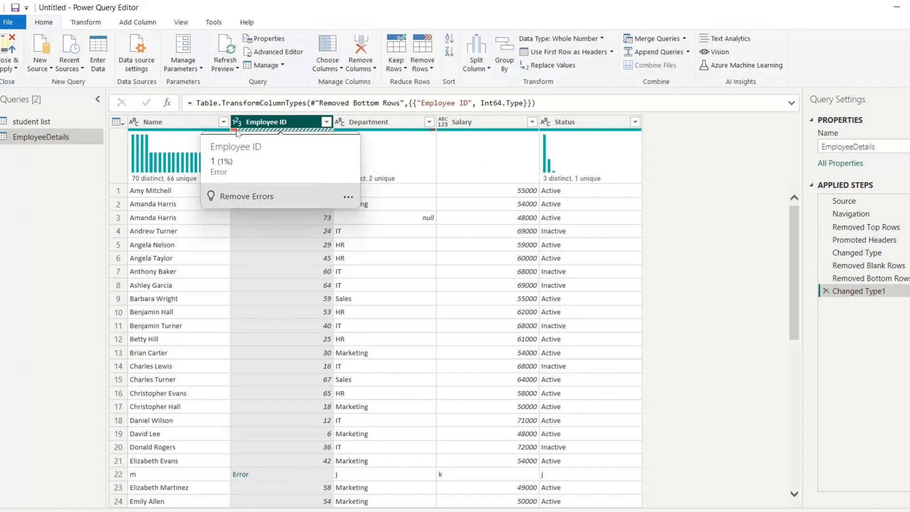
pyautogui.click(241, 474)
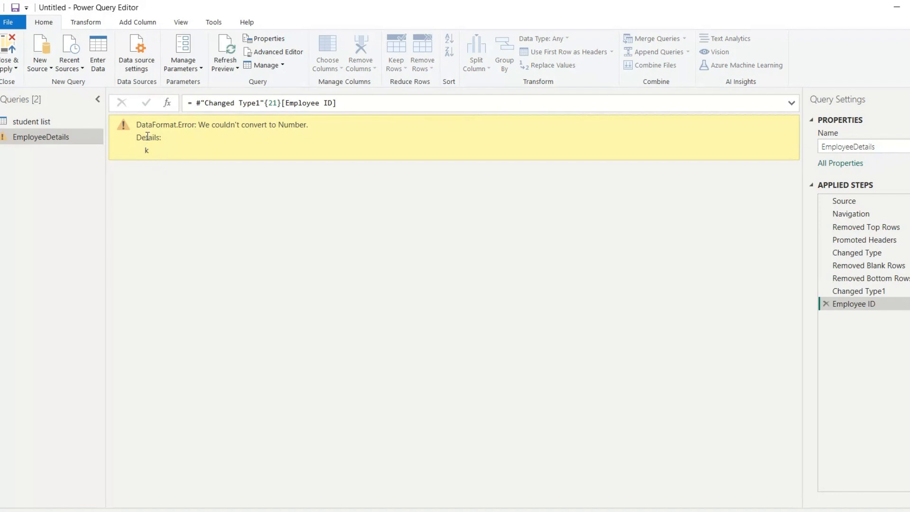
pyautogui.click(826, 303)
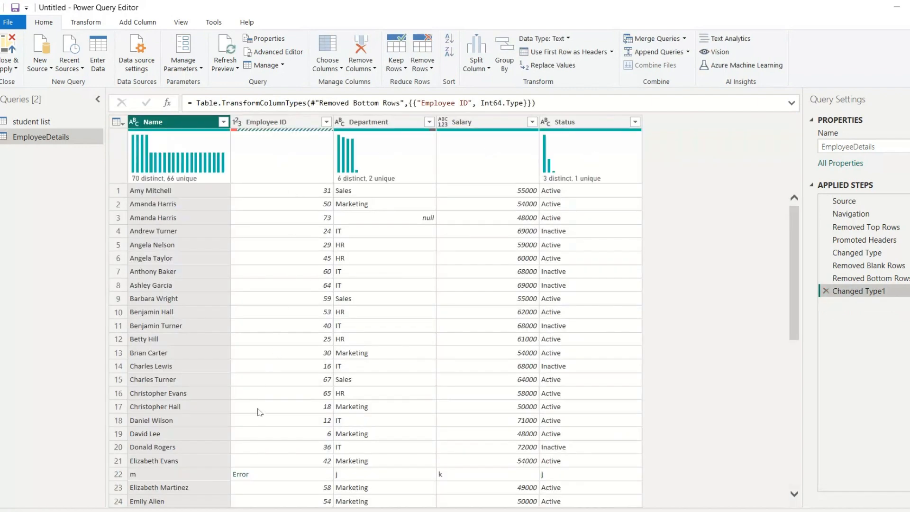
# Remove the rows that have errors in the Employee ID column.
pyautogui.click(294, 124)
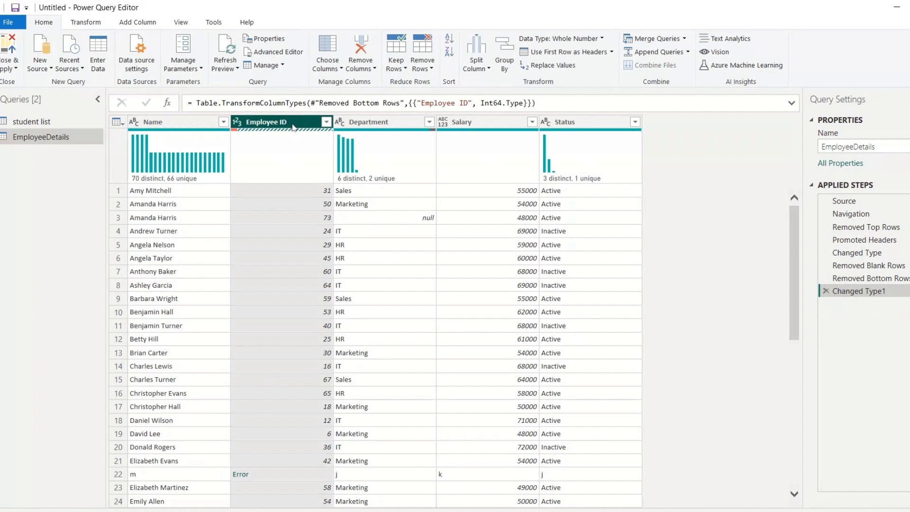
pyautogui.click(421, 65)
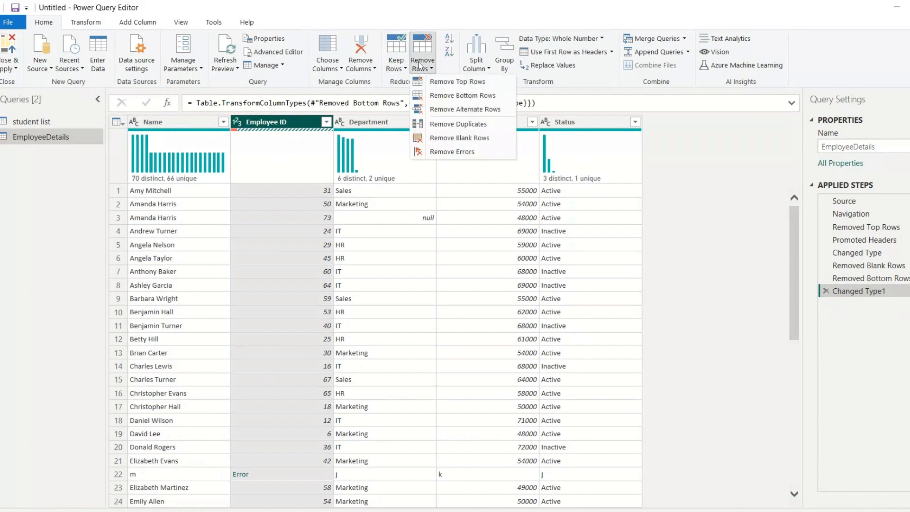
pyautogui.click(441, 152)
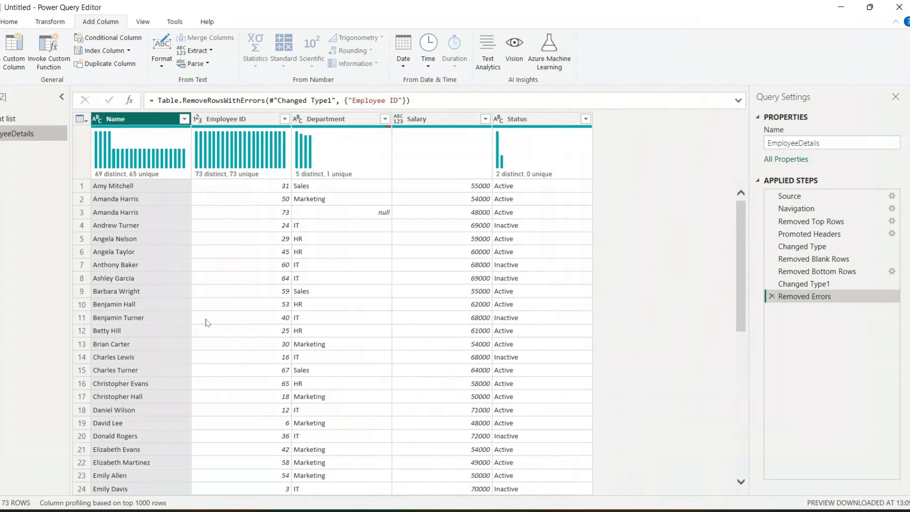
# Sort the EmployeeDetails table by the Employee ID column in ascending order.
pyautogui.click(247, 120)
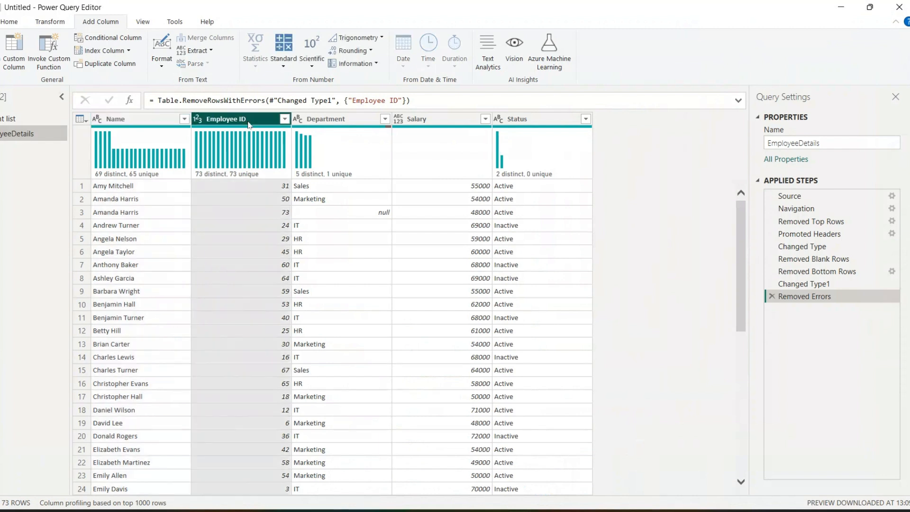
pyautogui.click(6, 23)
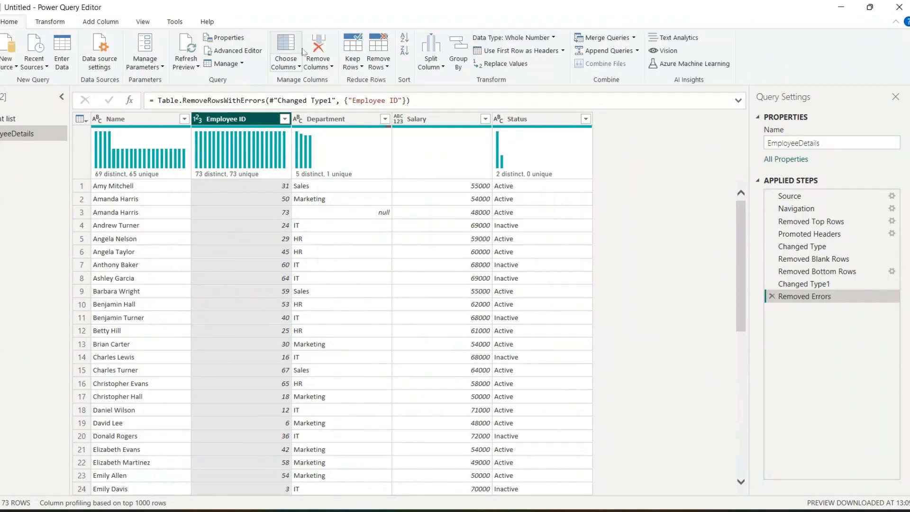
pyautogui.click(405, 41)
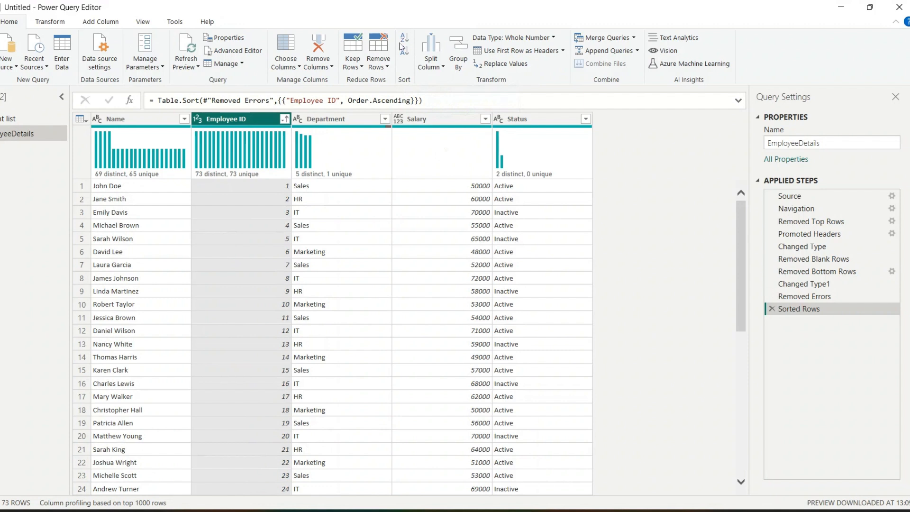
# Remove alternate rows with first row to remove 1, number of rows to remove 1 and number of rows to keep 1.
pyautogui.click(385, 63)
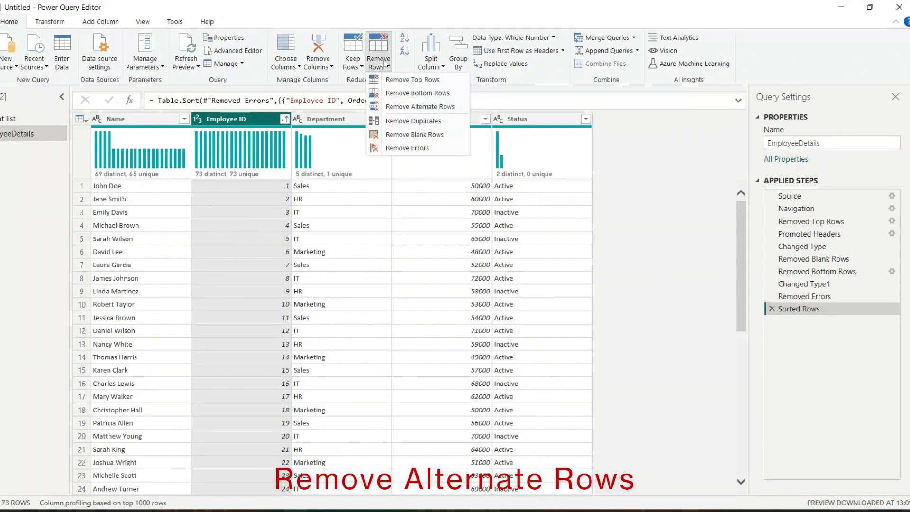
pyautogui.click(401, 108)
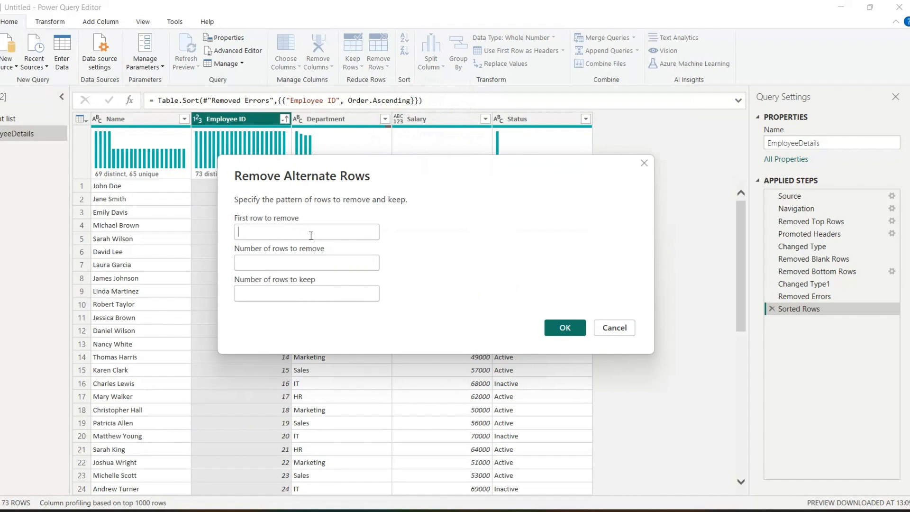
pyautogui.click(312, 236)
pyautogui.write('1')
pyautogui.click(311, 262)
pyautogui.write('1')
pyautogui.click(310, 291)
pyautogui.write('1')
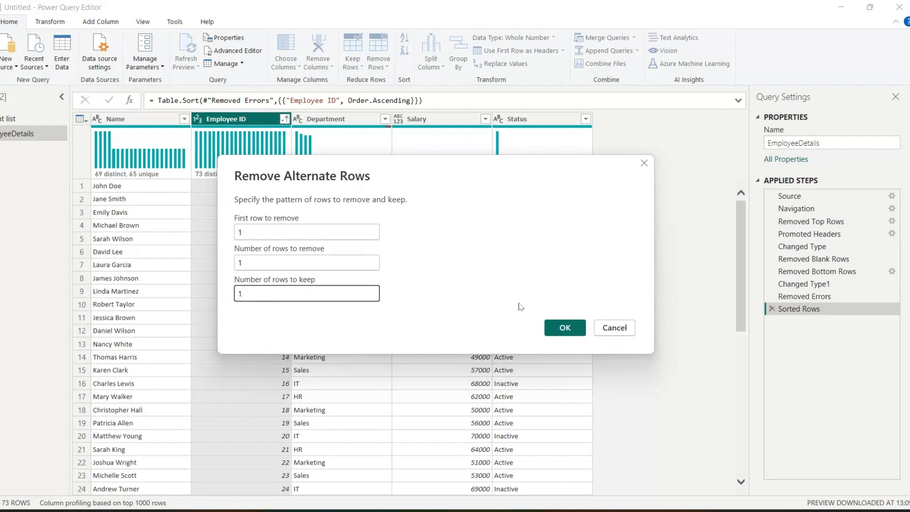
pyautogui.click(561, 330)
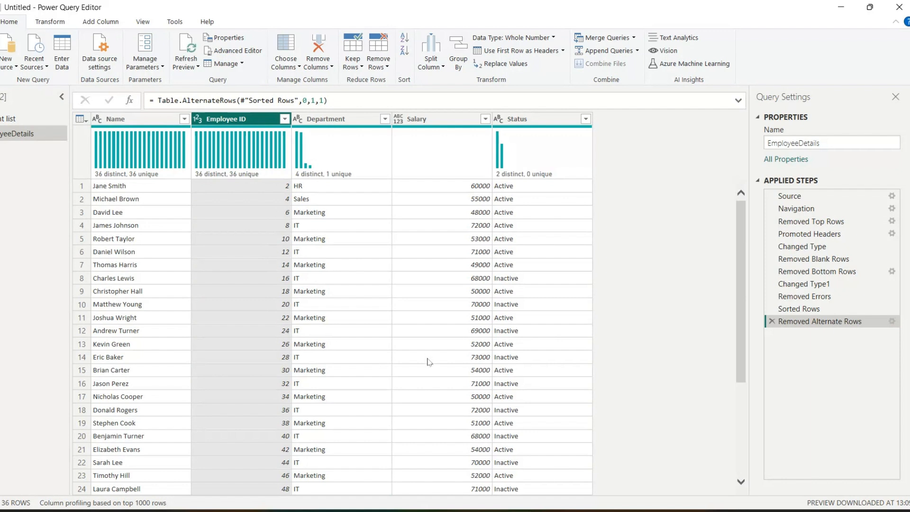
# Edit the Removed Alternate Rows step so that the first row to remove is 2.
pyautogui.click(892, 322)
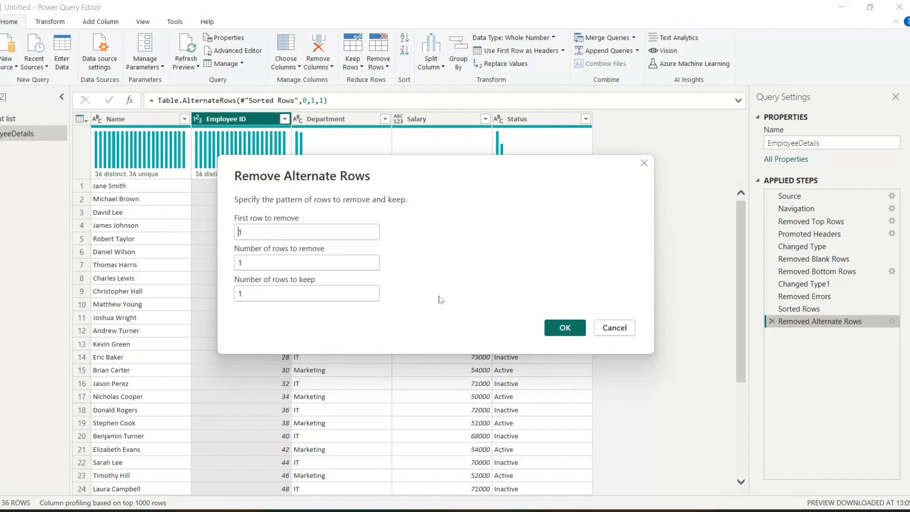
pyautogui.doubleClick(281, 236)
pyautogui.write('2')
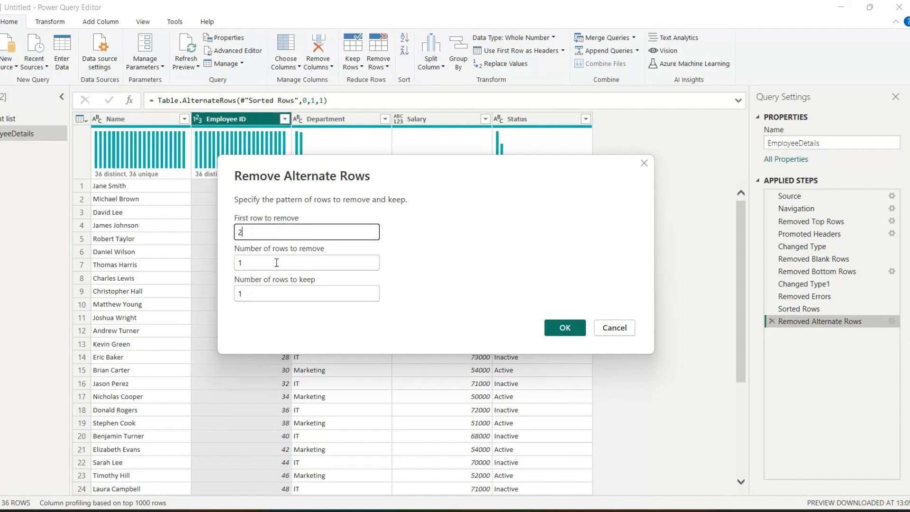
pyautogui.click(562, 330)
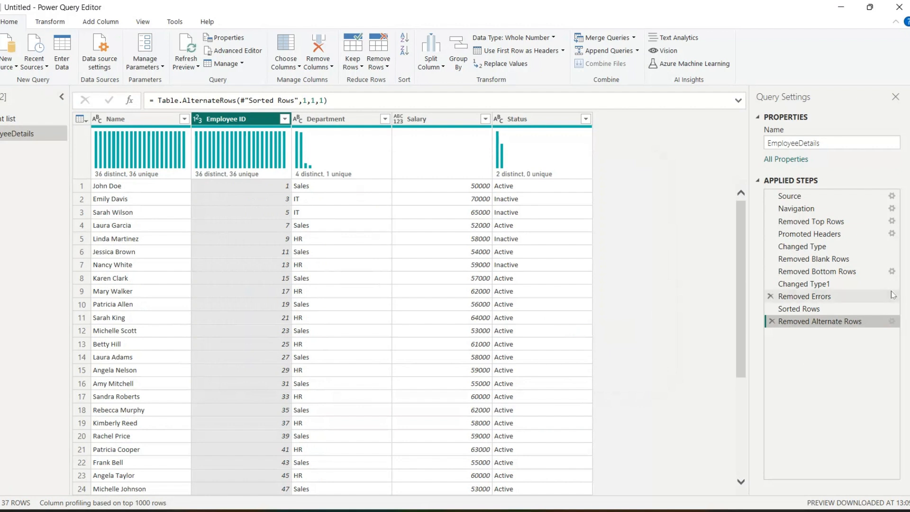
# Edit the Removed Alternate Rows step to remove 2 rows and keep 2 rows at a time.
pyautogui.click(892, 322)
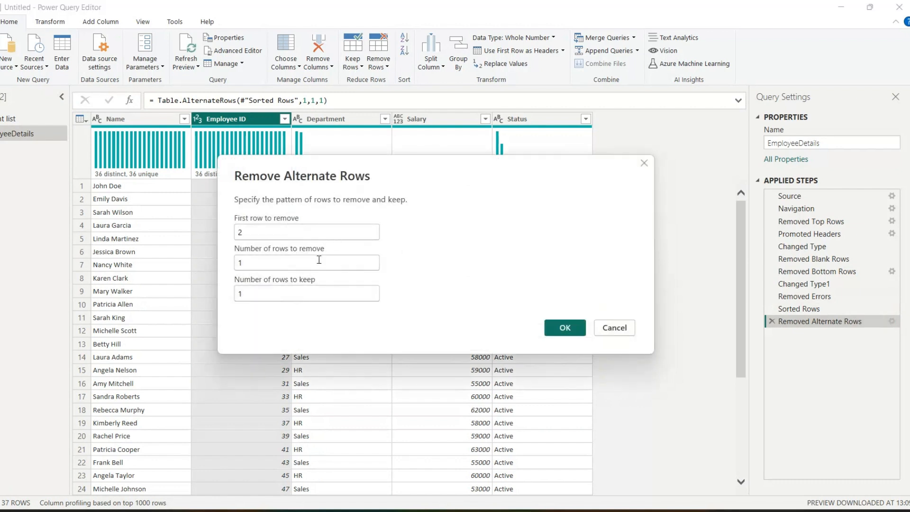
pyautogui.press('BackSpace')
pyautogui.write('2')
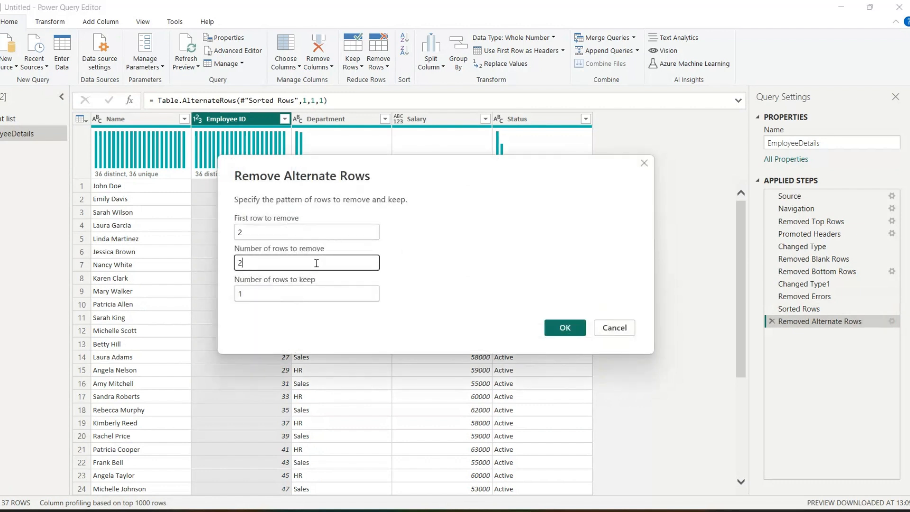
pyautogui.click(300, 290)
pyautogui.press('BackSpace')
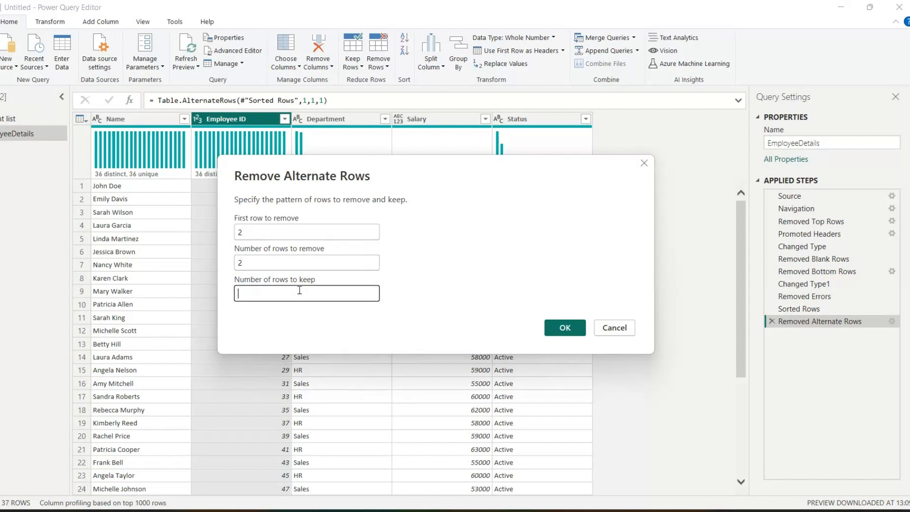
pyautogui.write('2')
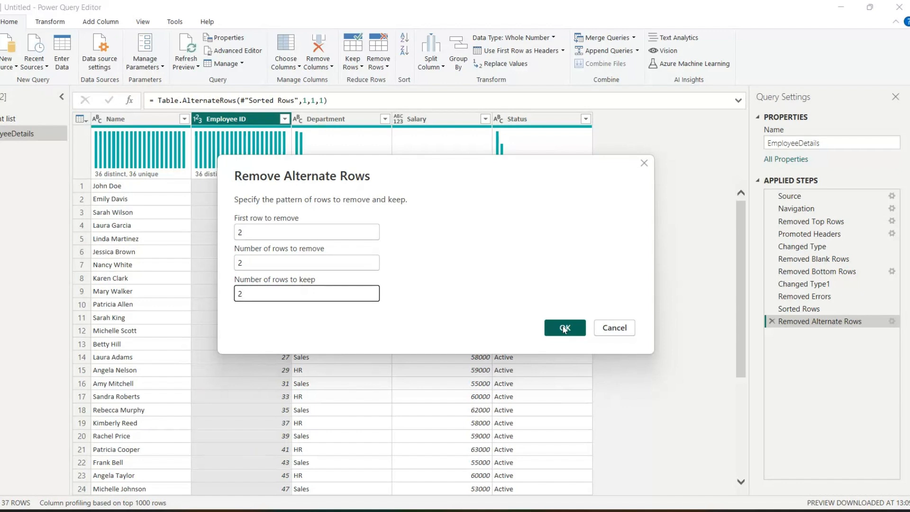
pyautogui.click(564, 329)
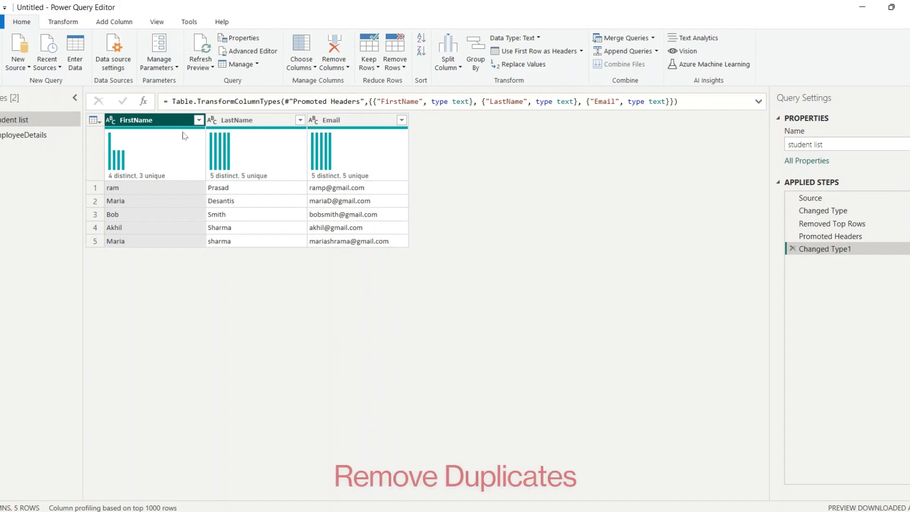
# Try removing duplicates based on the FirstName column in the student list query, and delete the resulting step.
pyautogui.click(394, 66)
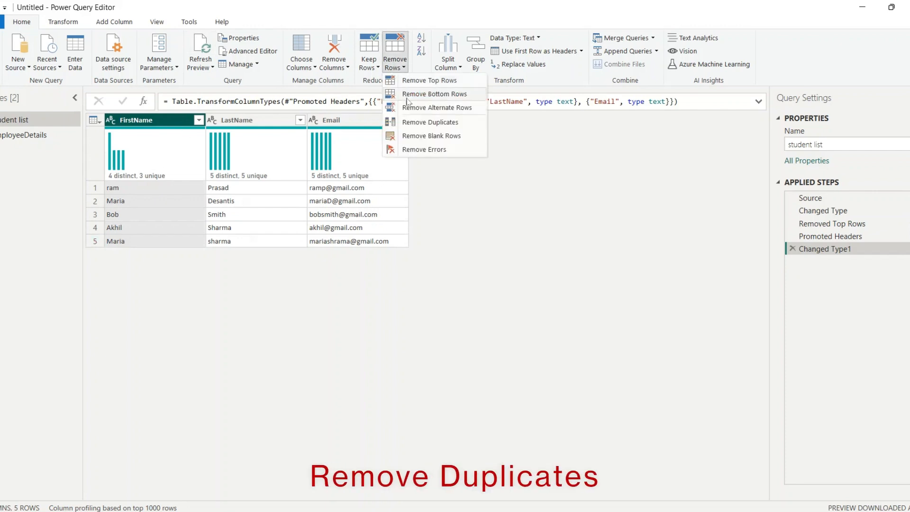
pyautogui.click(419, 123)
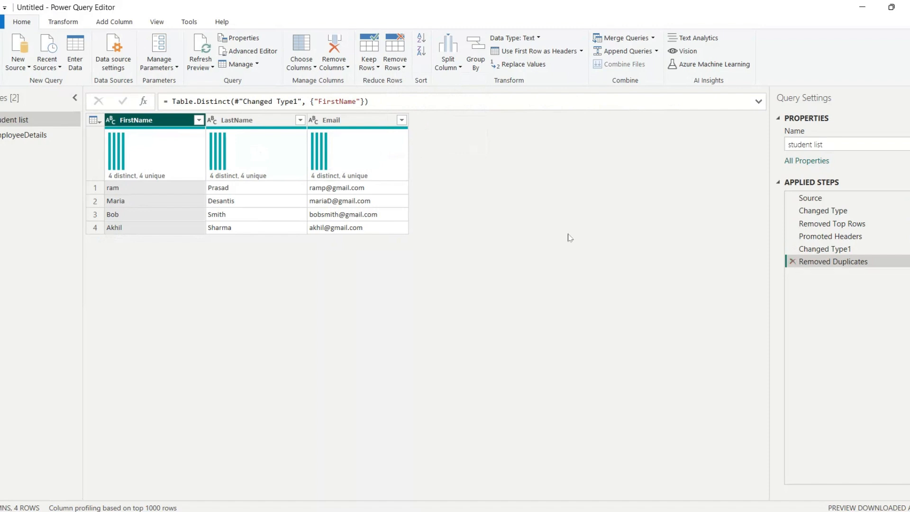
pyautogui.click(793, 261)
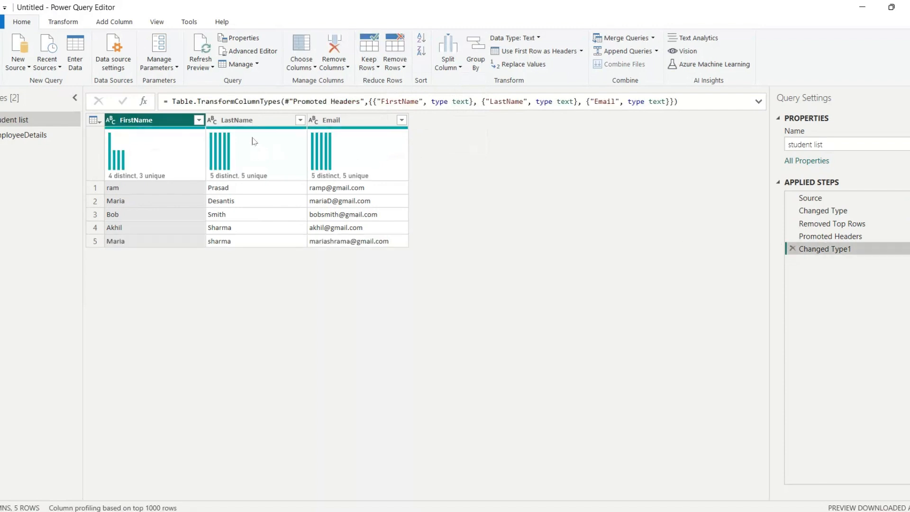
# Remove duplicate rows from the student list query based on the Email column.
pyautogui.click(346, 122)
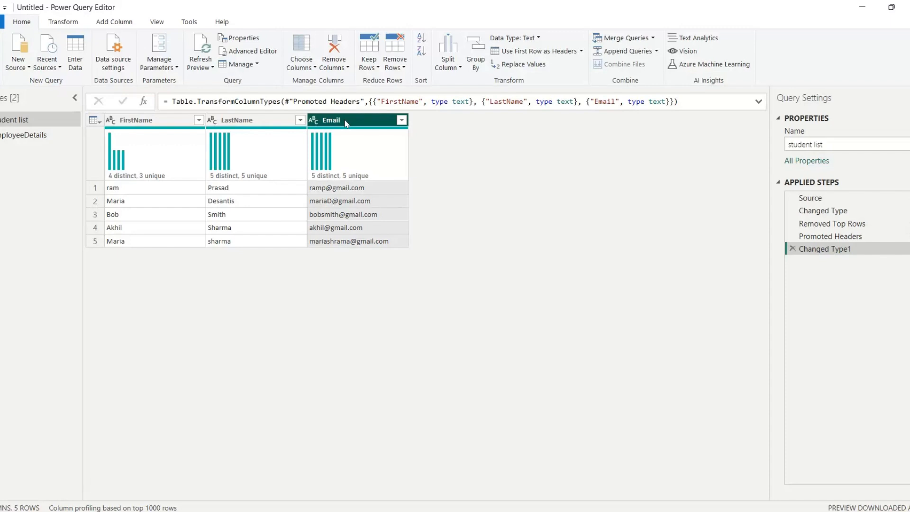
pyautogui.click(400, 70)
pyautogui.click(423, 123)
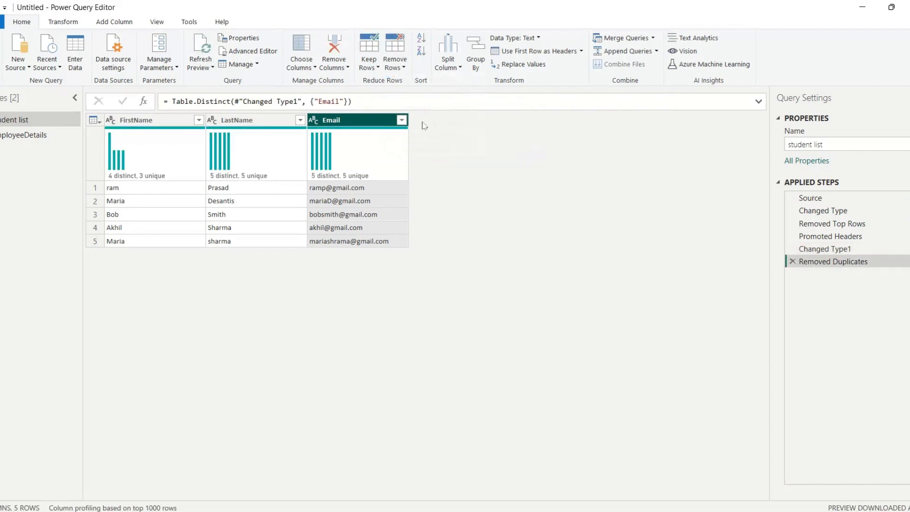